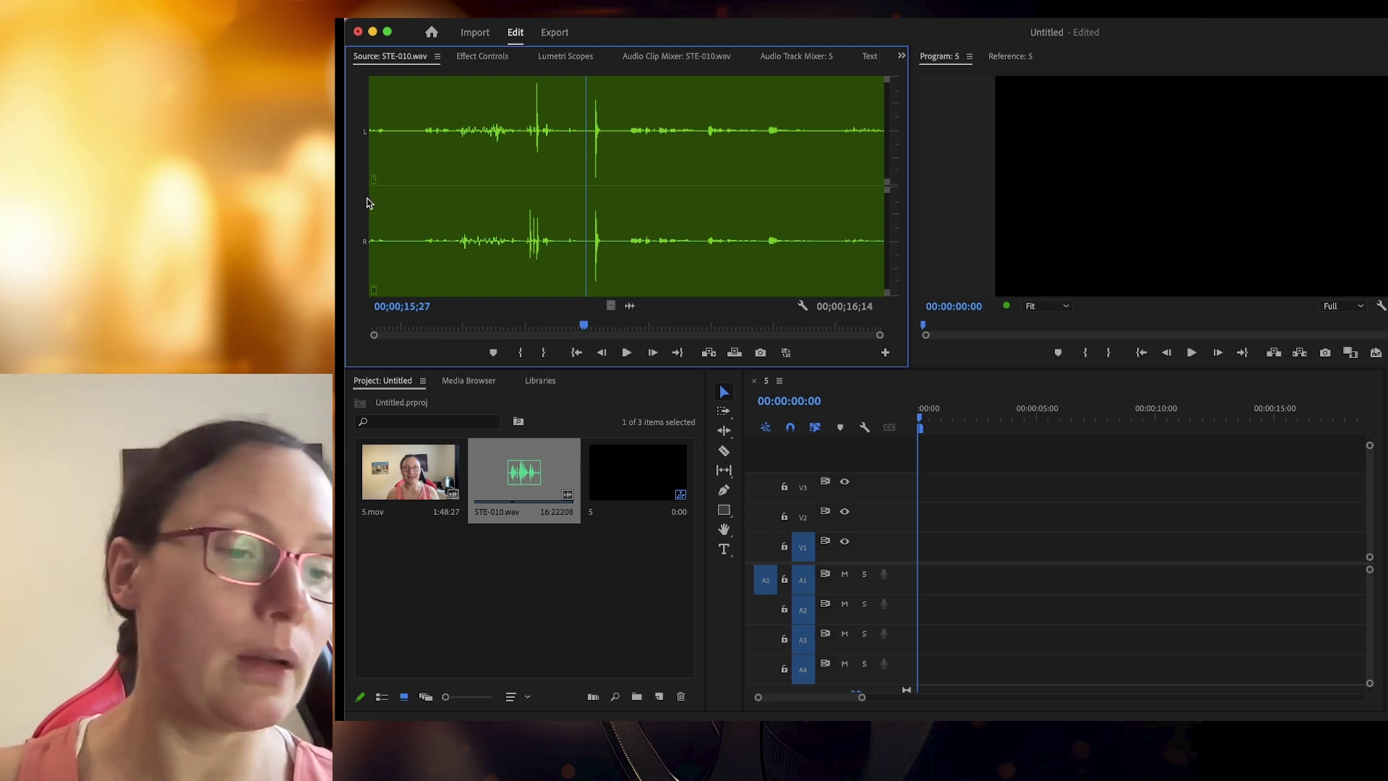
Preview the recorder audio through the clap in an enlarged view, then restore the layout
{"action": "key", "text": "grave"}
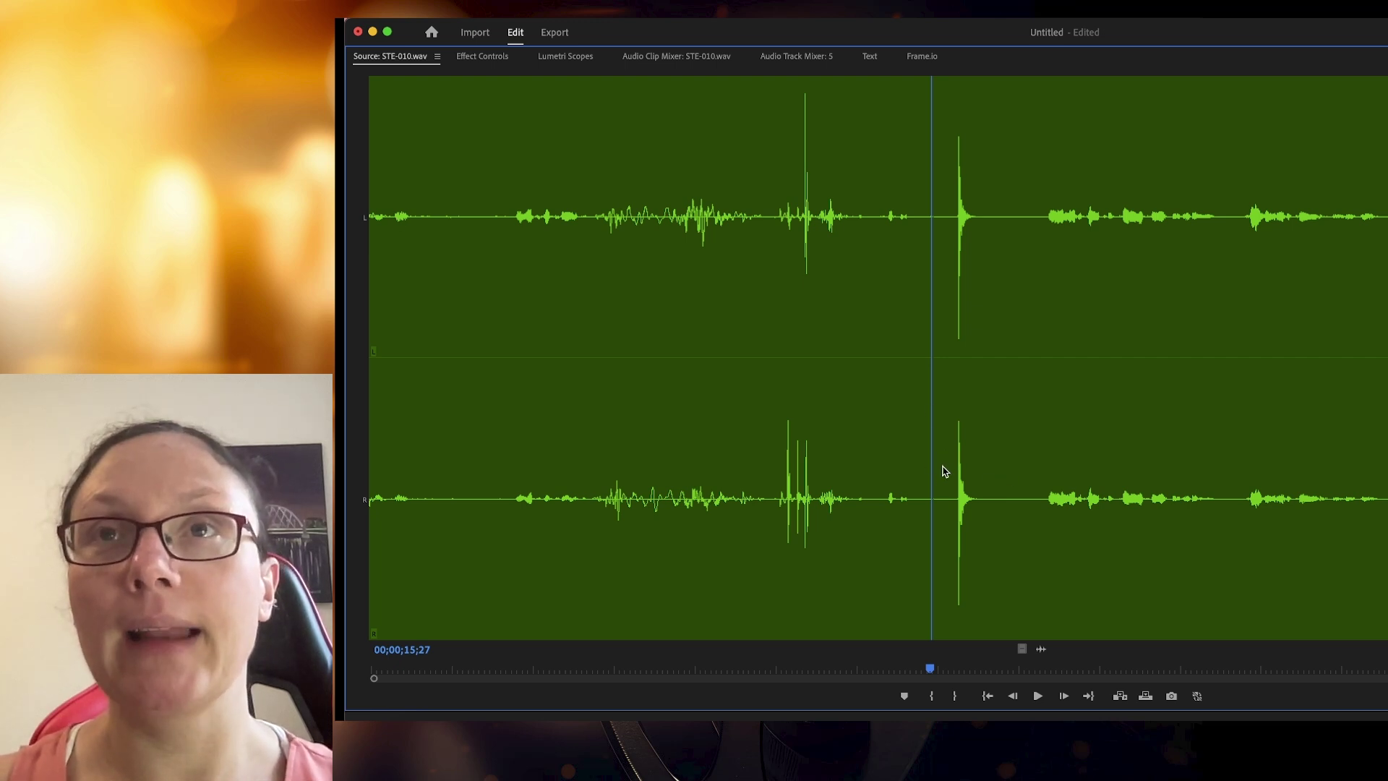
{"action": "key", "text": "space"}
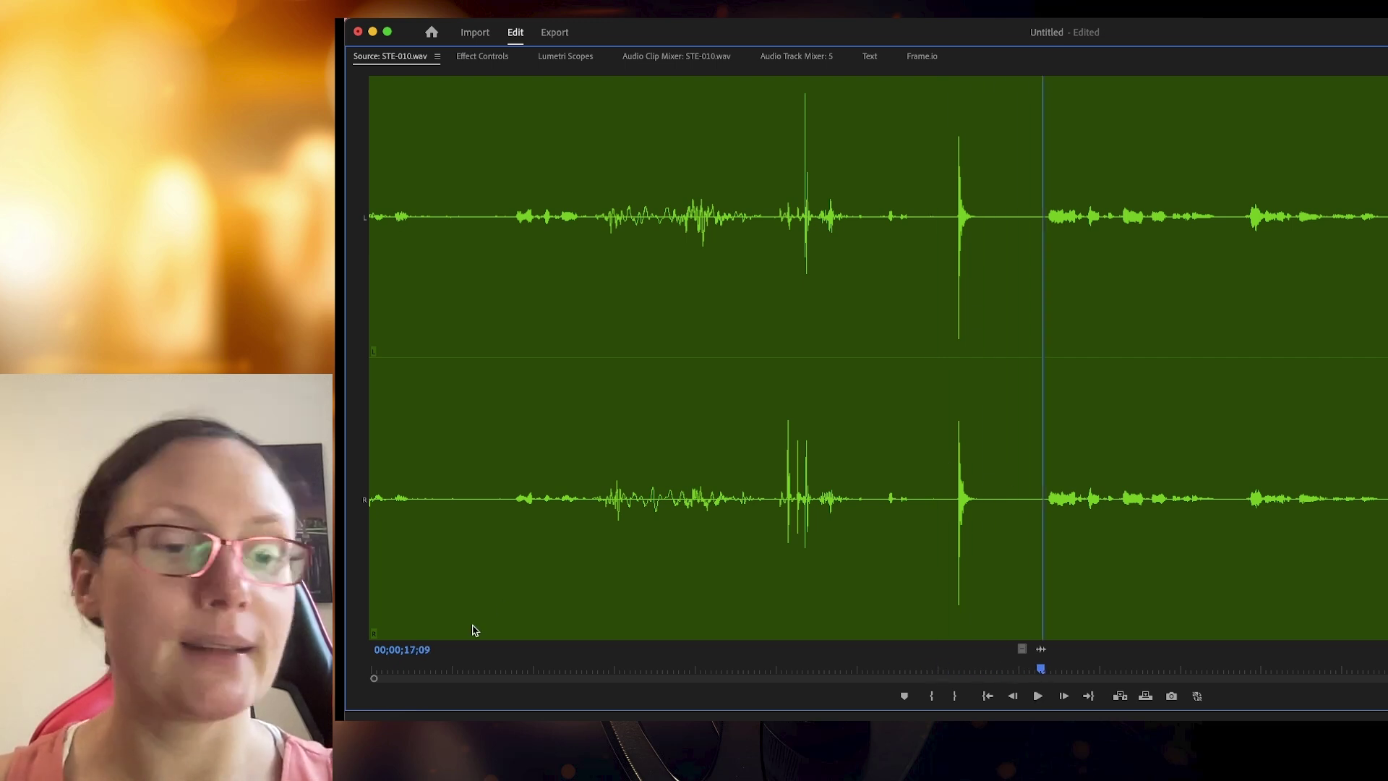
{"action": "key", "text": "grave"}
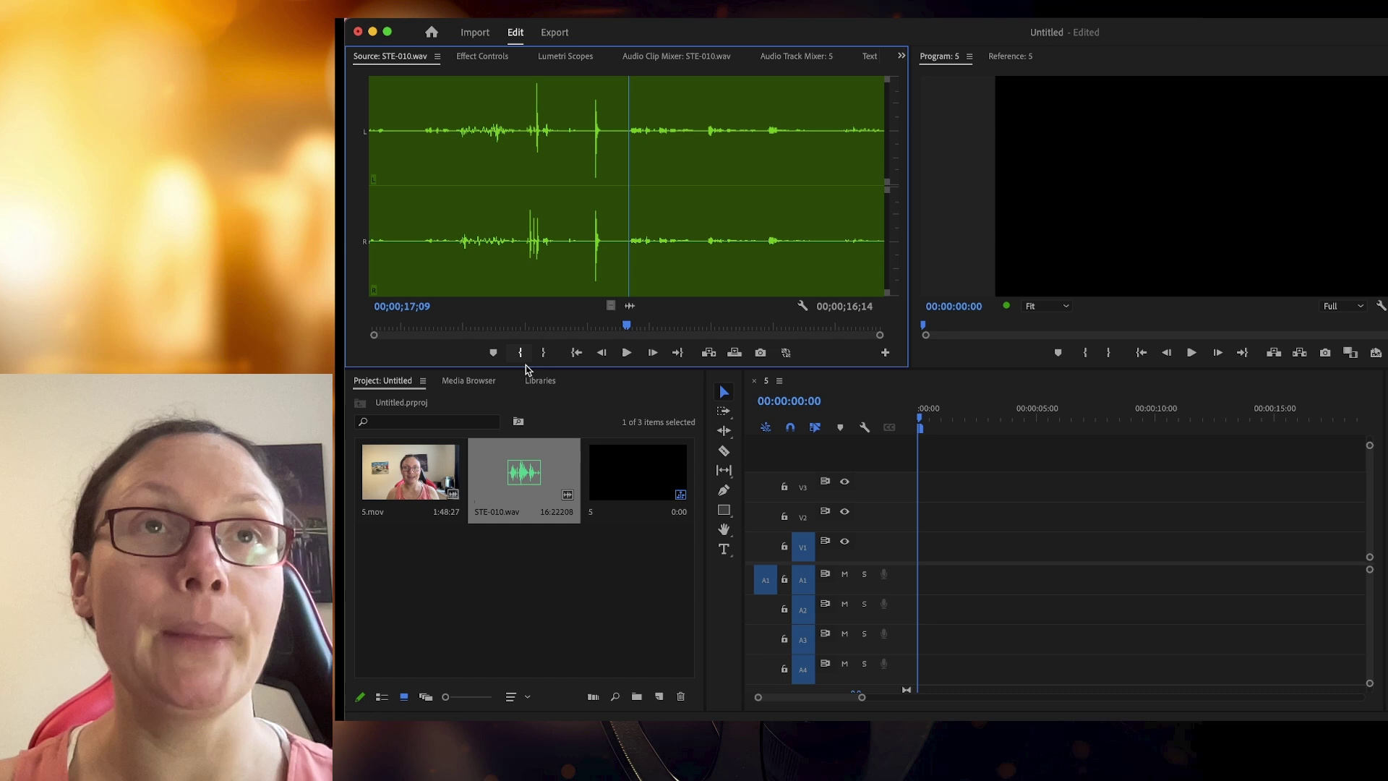
Load 5.mov in the source monitor, check its audio waveform, then return to its video
{"action": "double_click", "coordinate": [367, 492]}
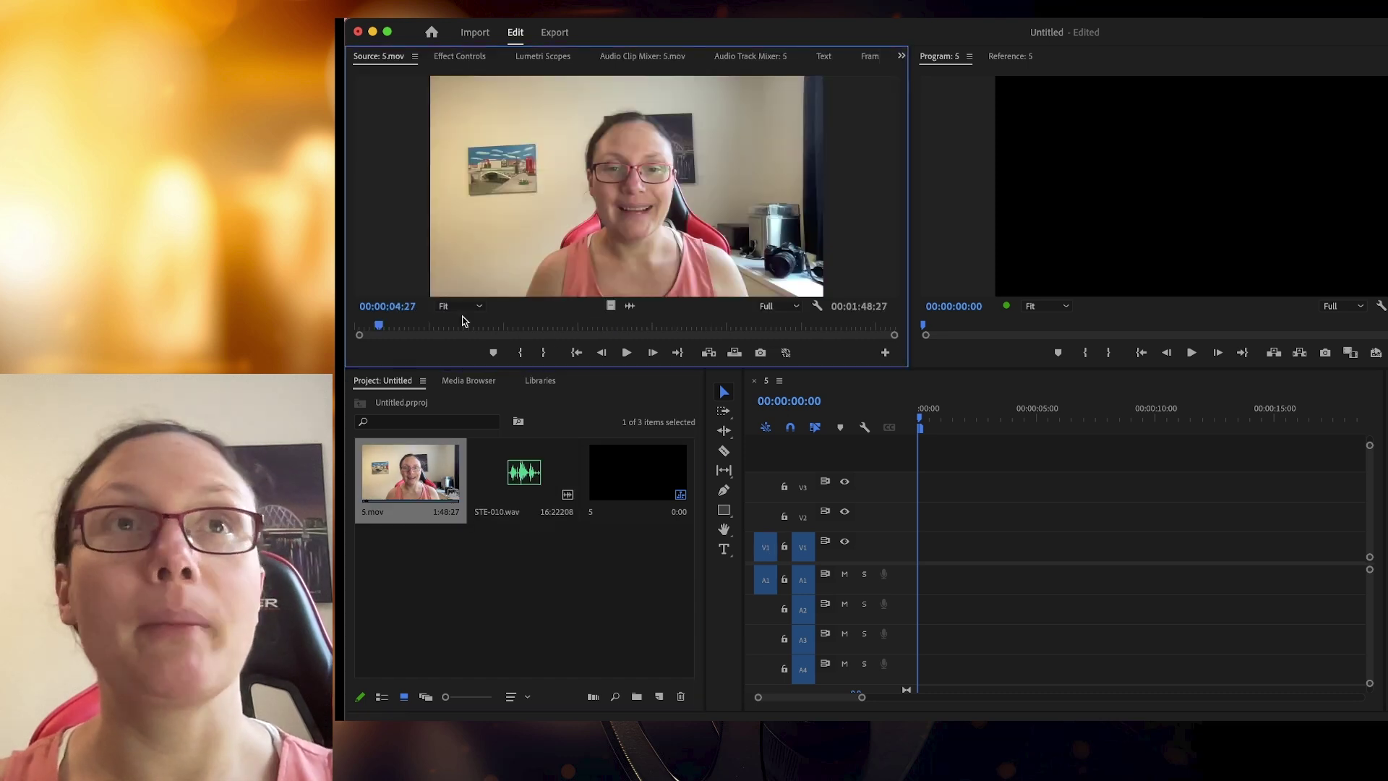
{"action": "left_click", "coordinate": [631, 309]}
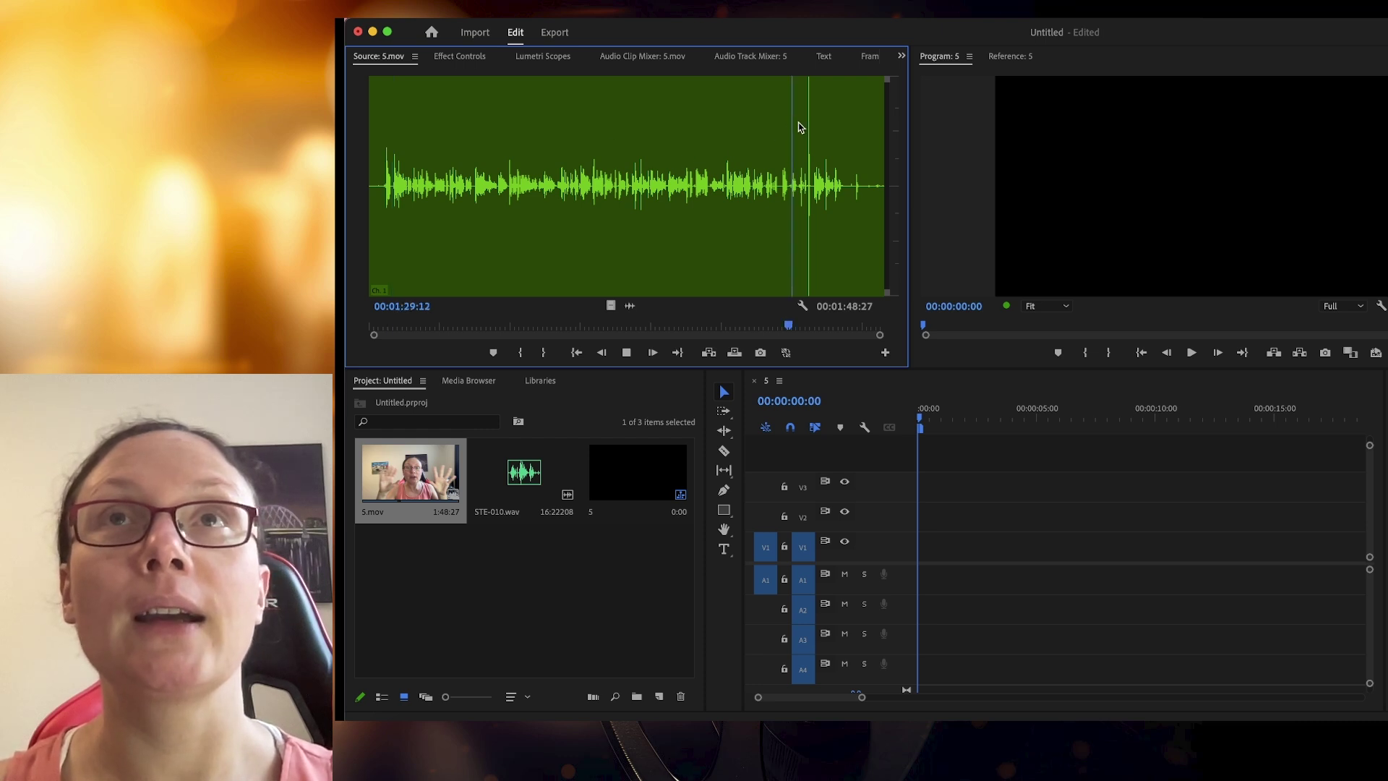
{"action": "left_click", "coordinate": [613, 305]}
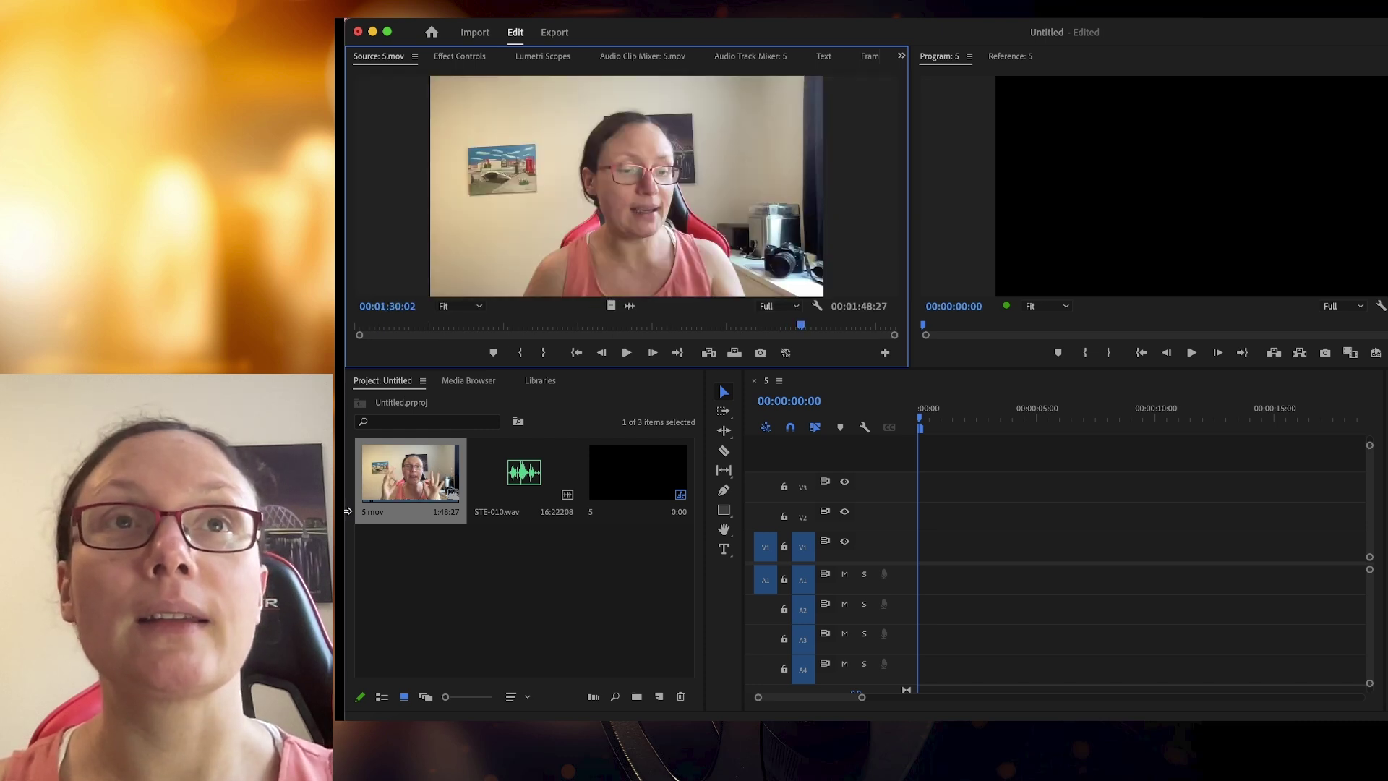
Add 5.mov to the sequence on Video 1 and Audio 1, scrubbing toward the clap
{"action": "mouse_move", "coordinate": [407, 475]}
{"action": "left_mouse_down"}
{"action": "mouse_move", "coordinate": [955, 595]}
{"action": "mouse_move", "coordinate": [923, 570]}
{"action": "left_mouse_up"}
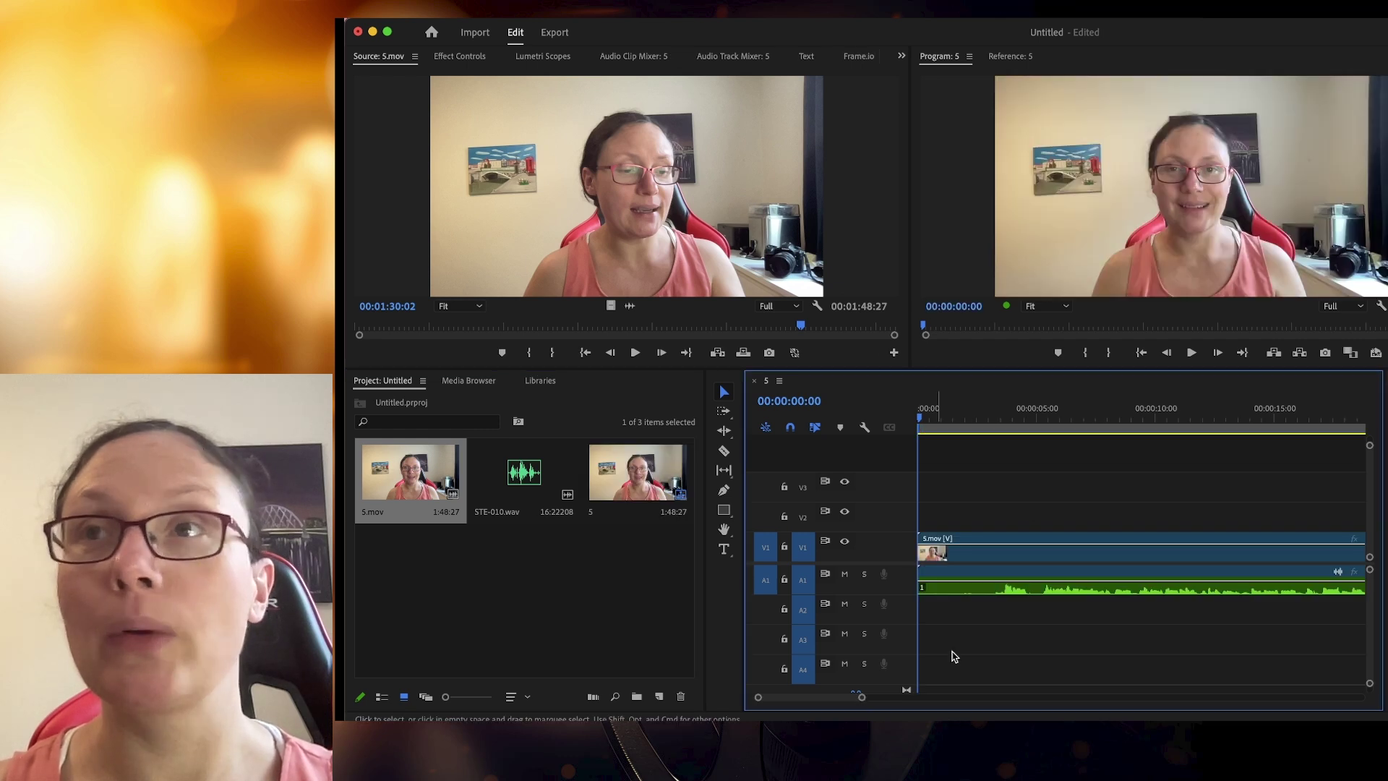
{"action": "left_click", "coordinate": [1096, 436]}
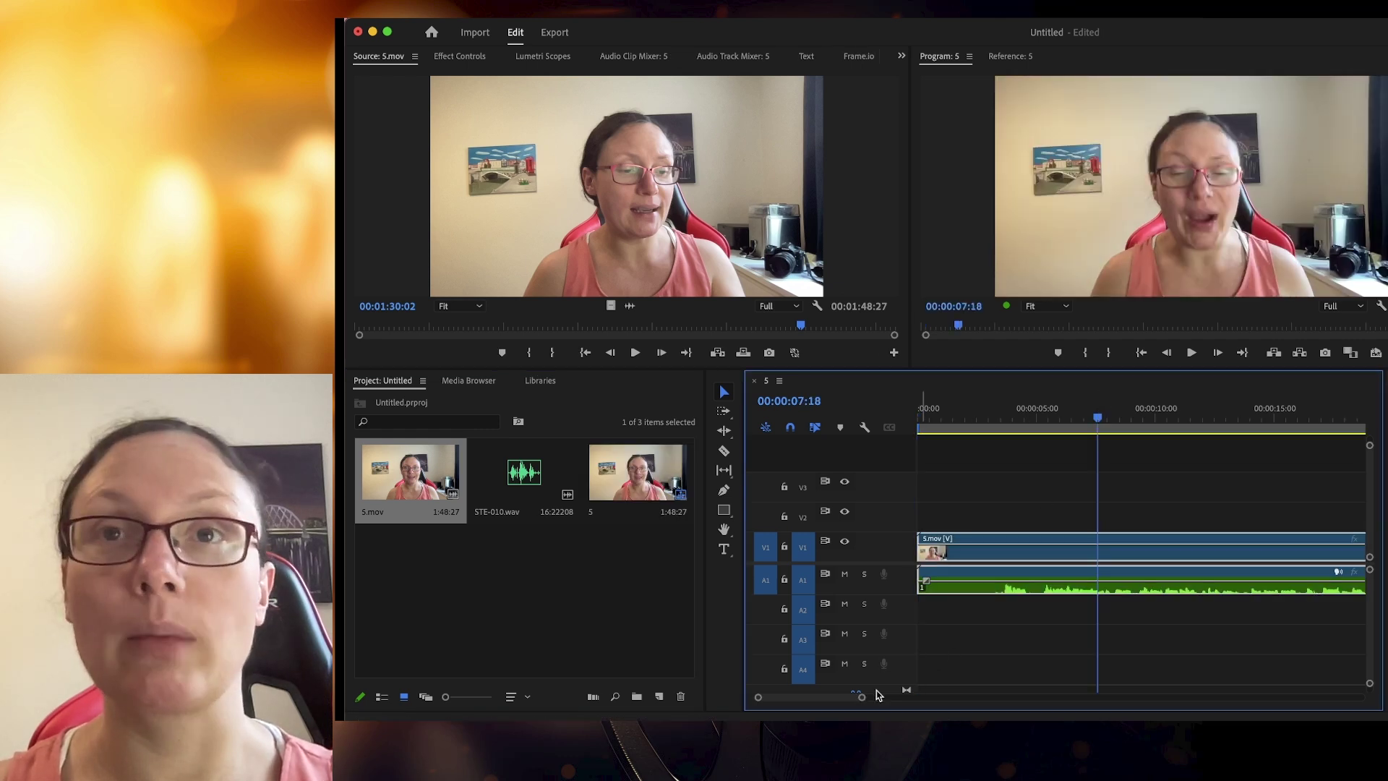
{"action": "left_click_drag", "start_coordinate": [865, 702], "coordinate": [1077, 698]}
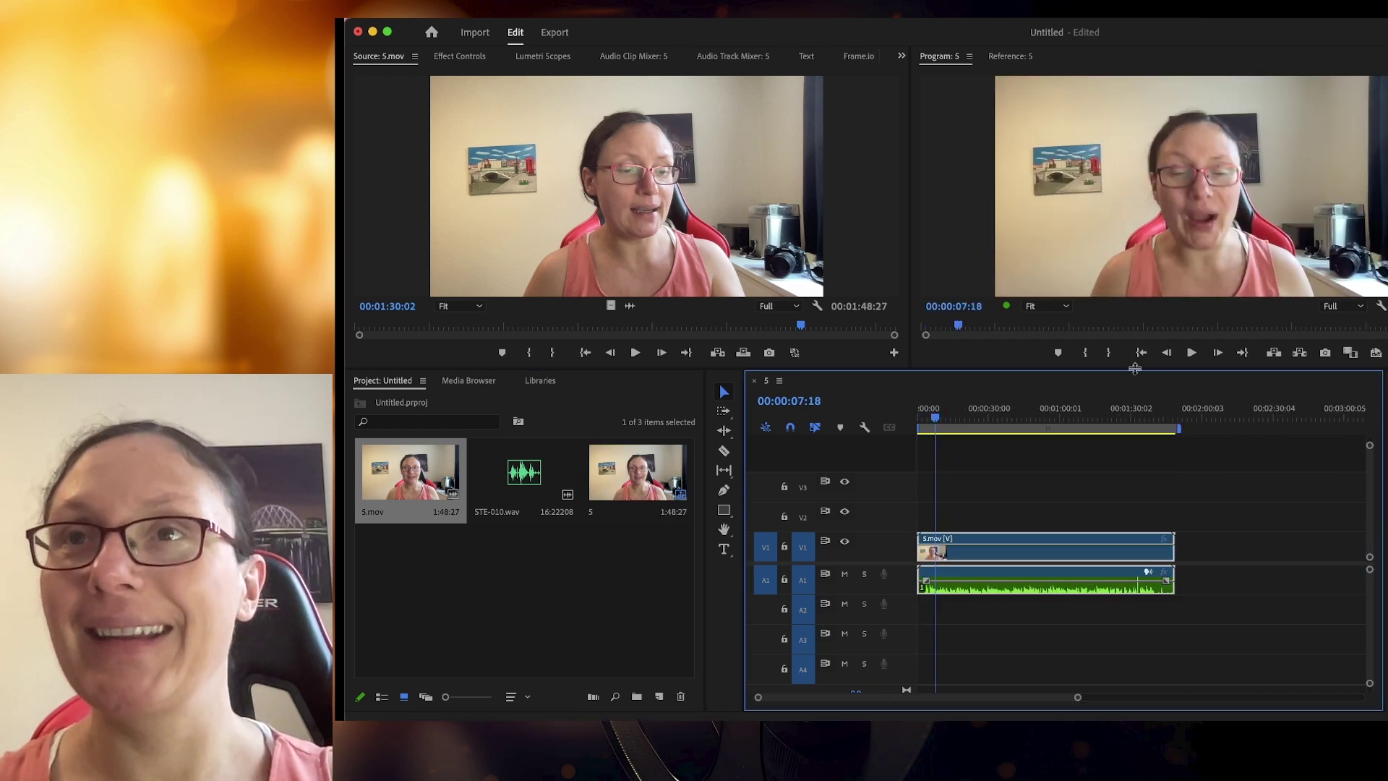
{"action": "left_click_drag", "start_coordinate": [1124, 419], "coordinate": [1138, 421]}
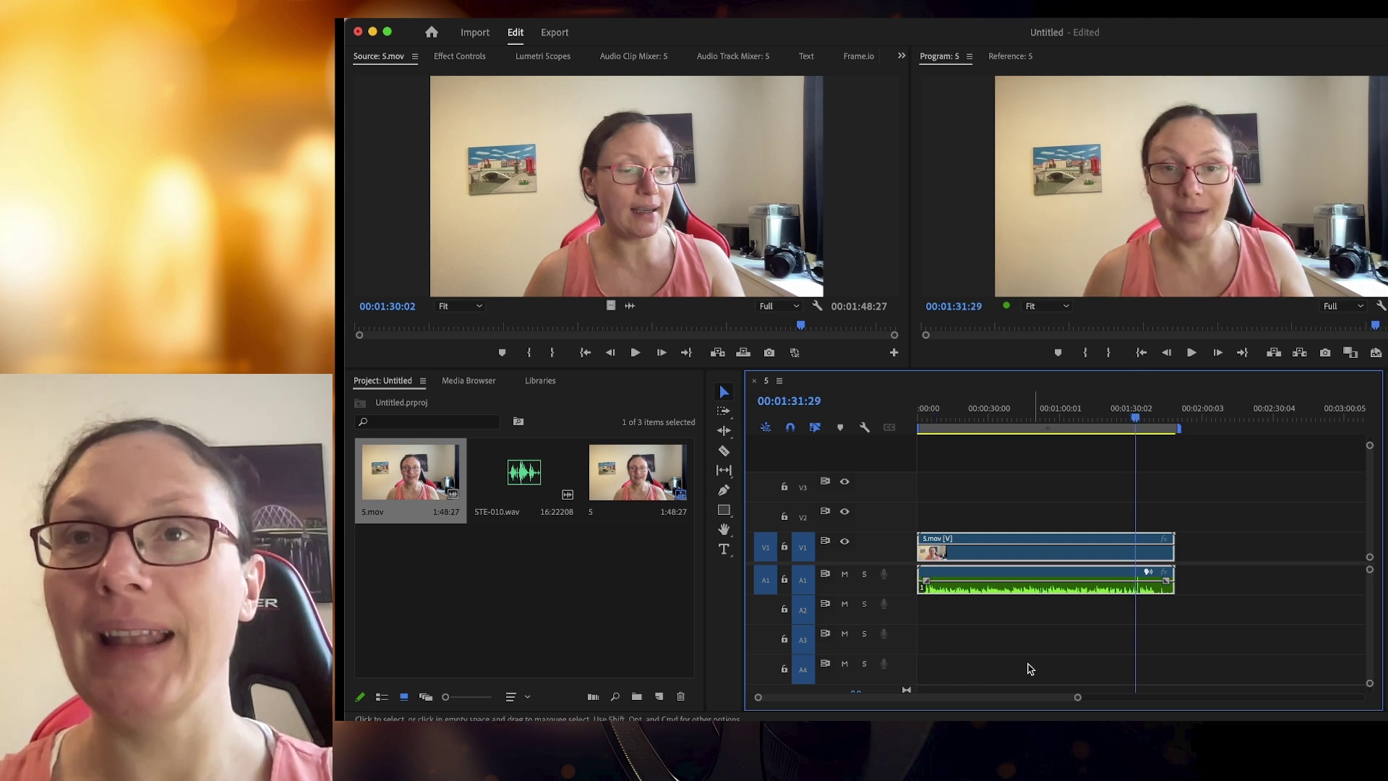
{"action": "left_click_drag", "start_coordinate": [1082, 700], "coordinate": [984, 712]}
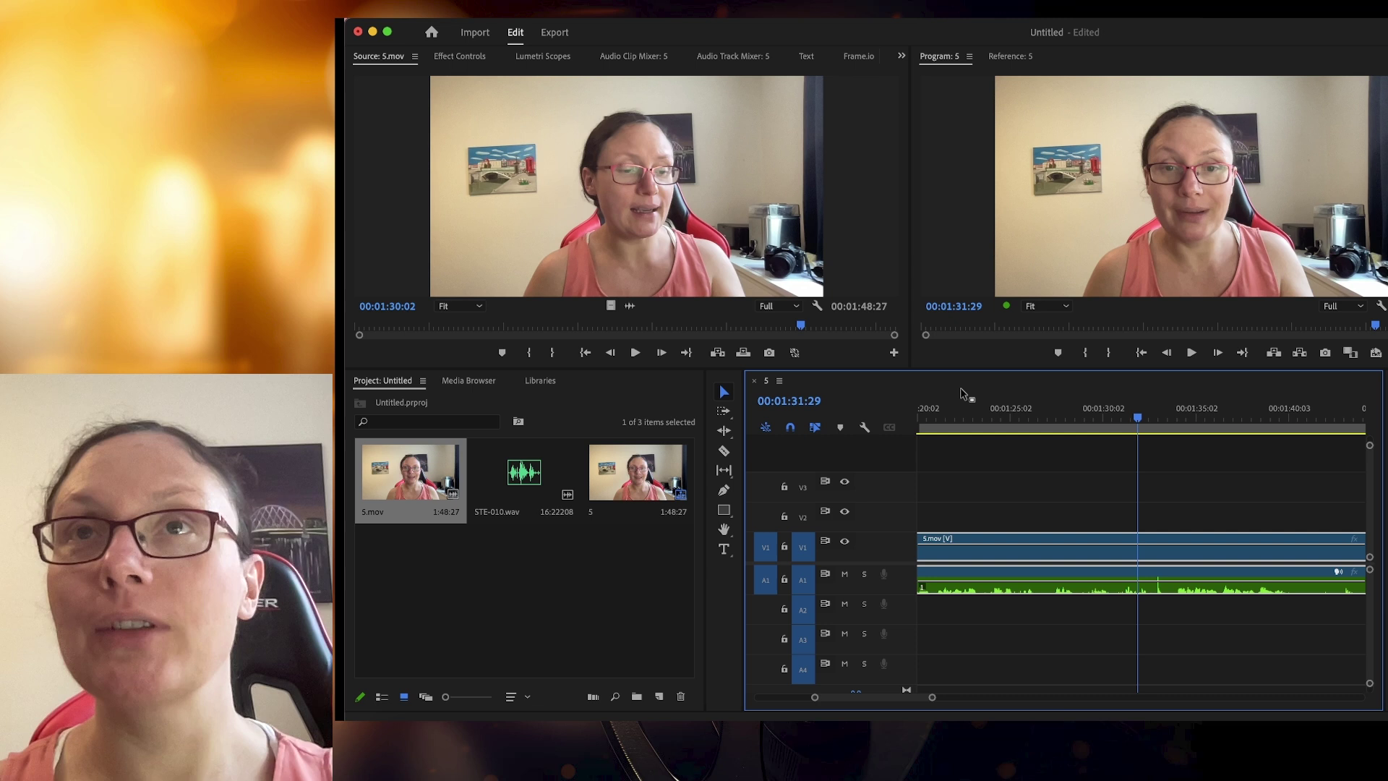
Maximize the timeline and make the audio and video tracks taller
{"action": "key", "text": "grave"}
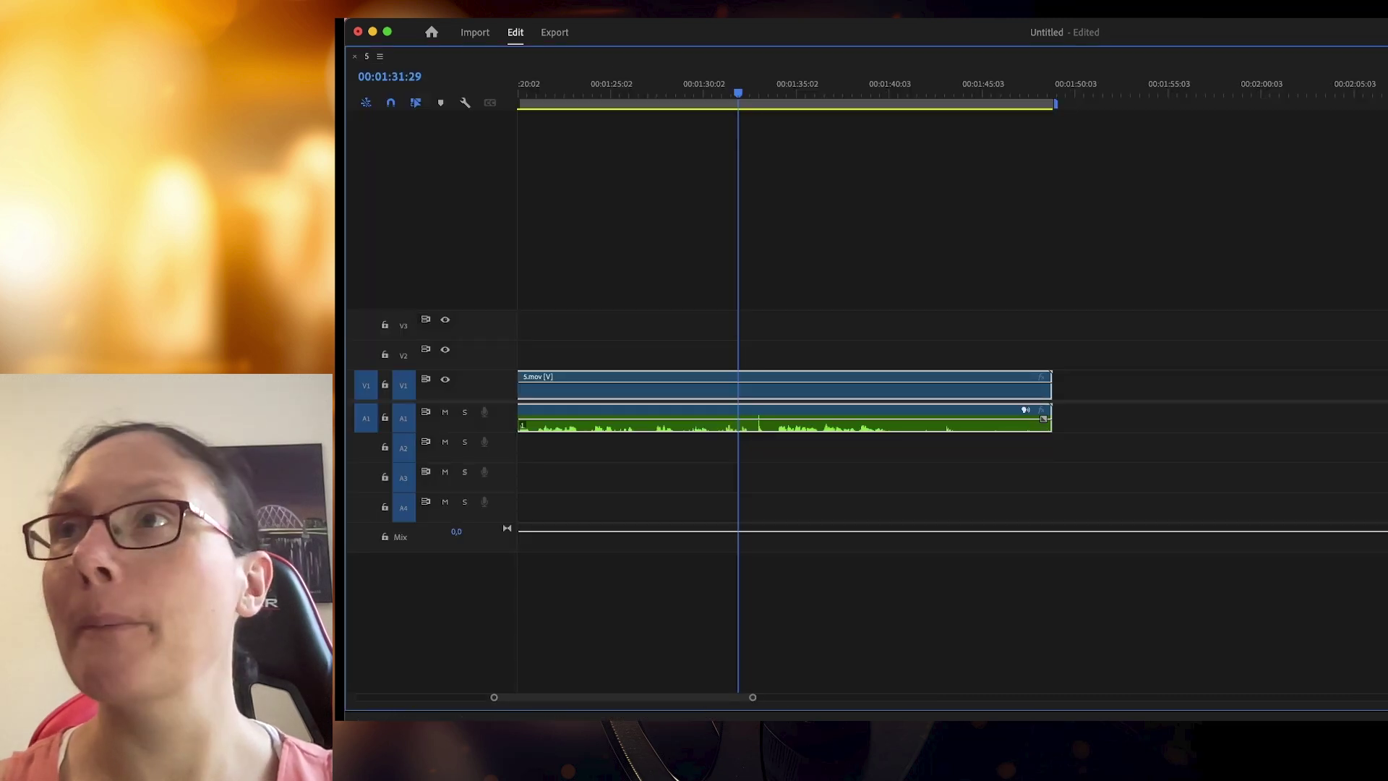
{"action": "key", "text": "alt+="}
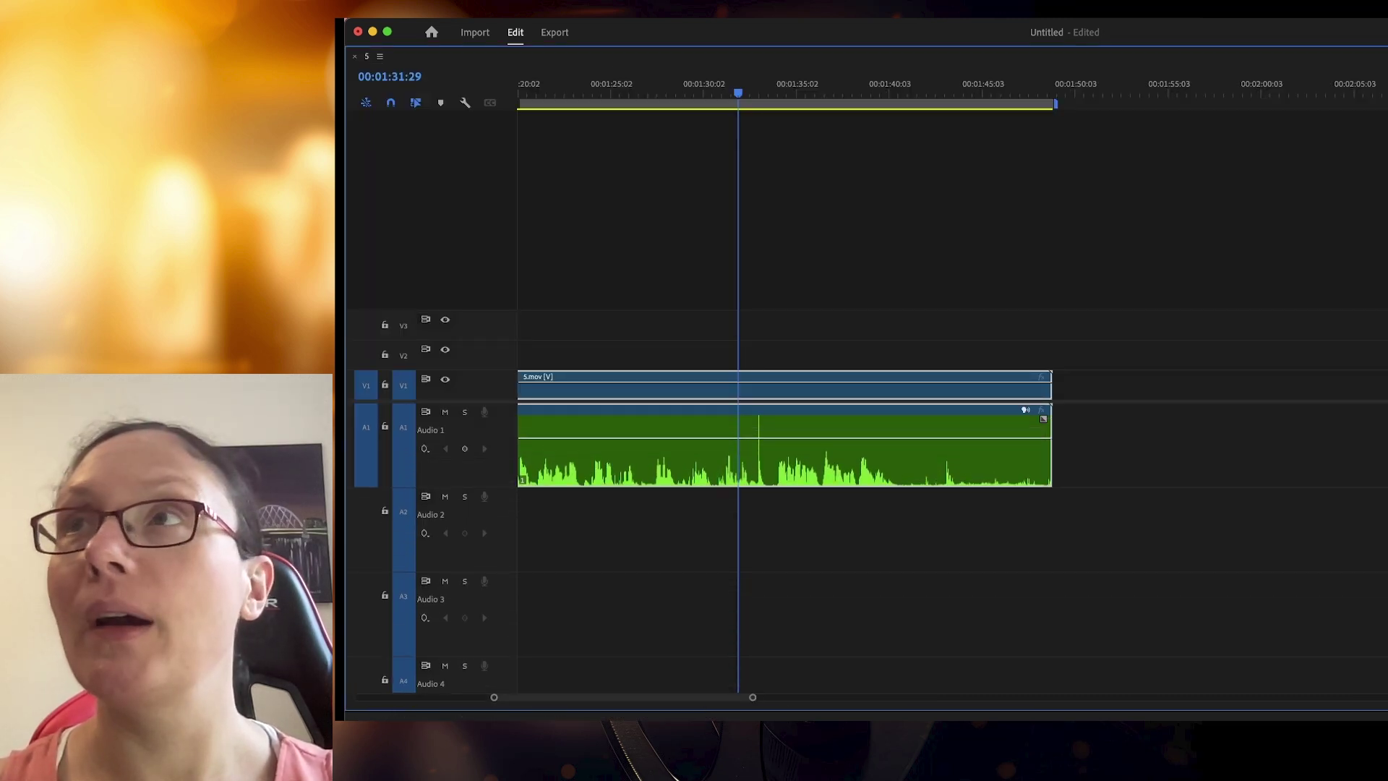
{"action": "key", "text": "ctrl+="}
{"action": "key", "text": "ctrl+="}
{"action": "key", "text": "ctrl+="}
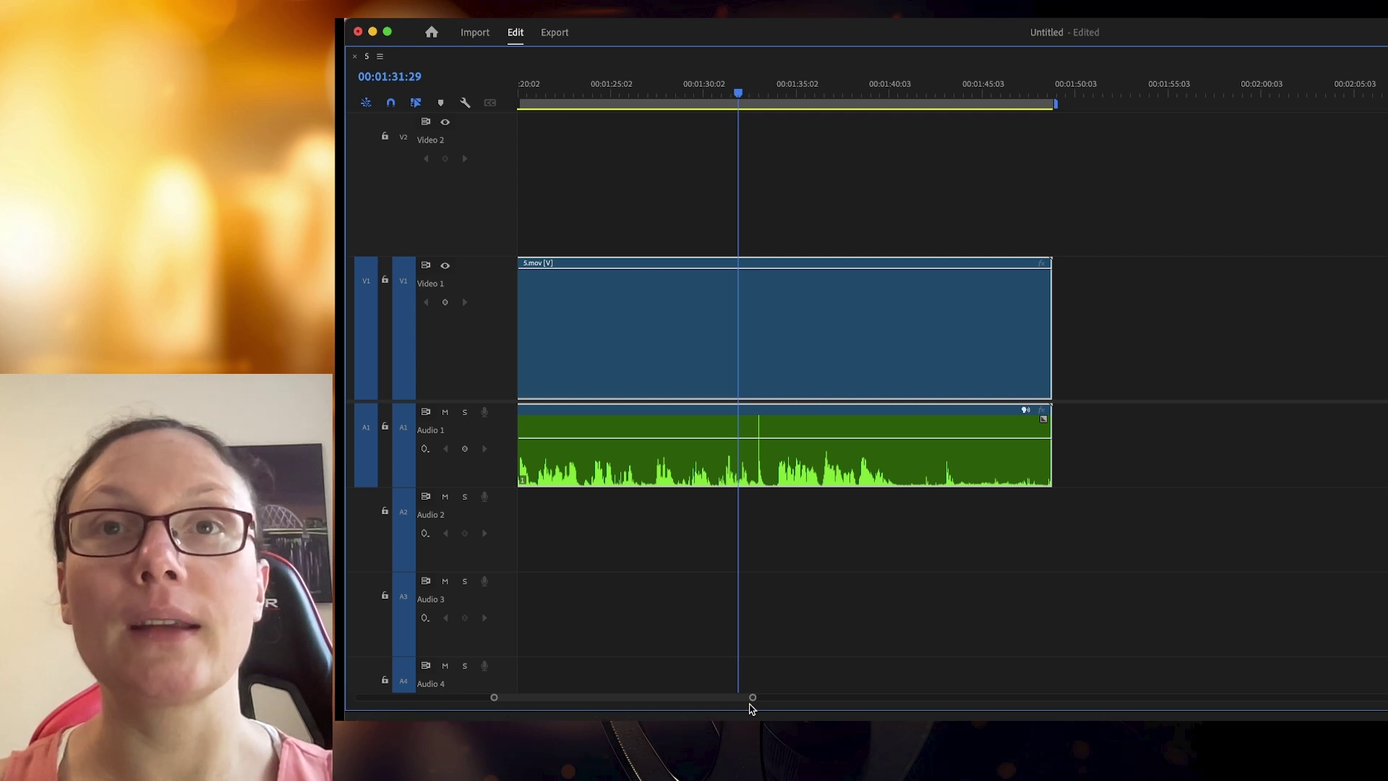
Zoom the timeline out and set the playhead on the clap spike at 01:32:06
{"action": "left_click_drag", "start_coordinate": [753, 699], "coordinate": [855, 700]}
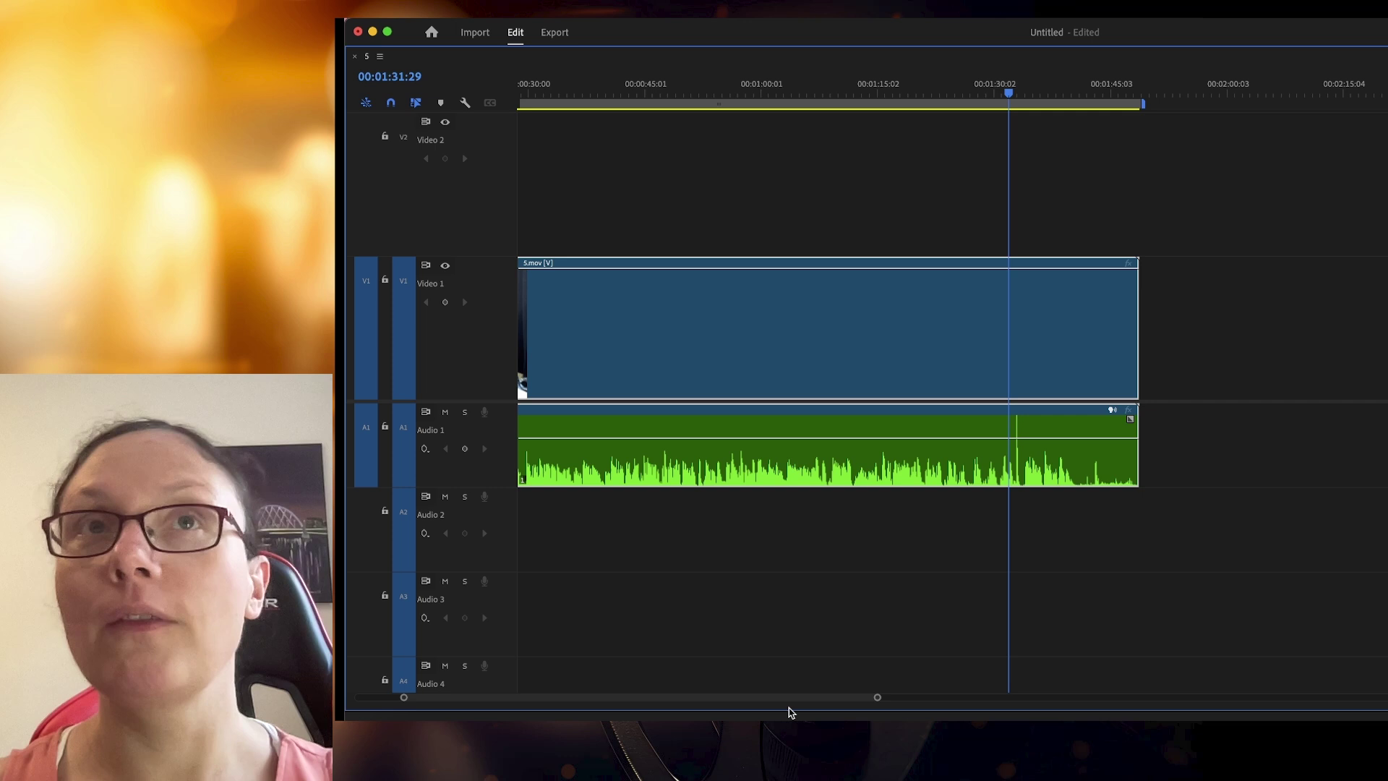
{"action": "left_click_drag", "start_coordinate": [769, 700], "coordinate": [759, 699]}
{"action": "left_click", "coordinate": [656, 100]}
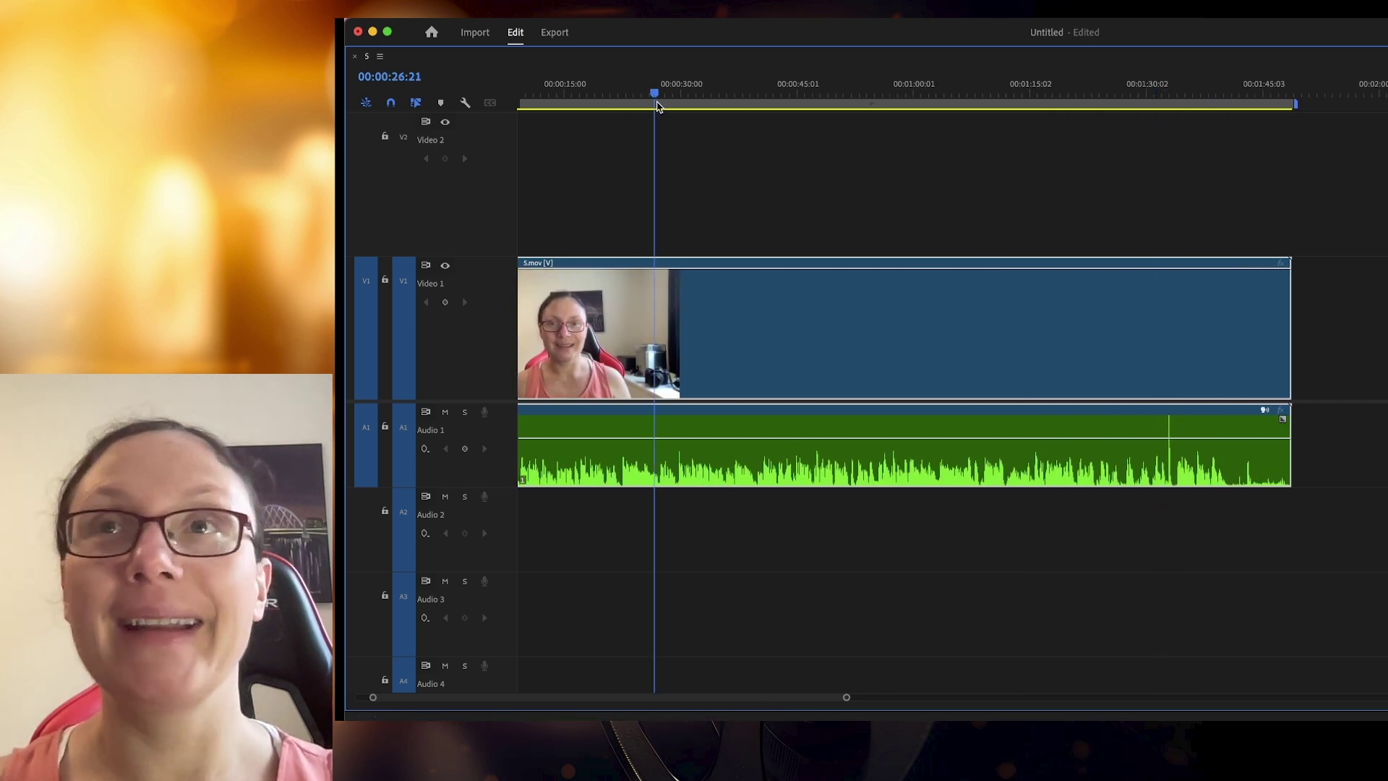
{"action": "left_click_drag", "start_coordinate": [853, 131], "coordinate": [1168, 195]}
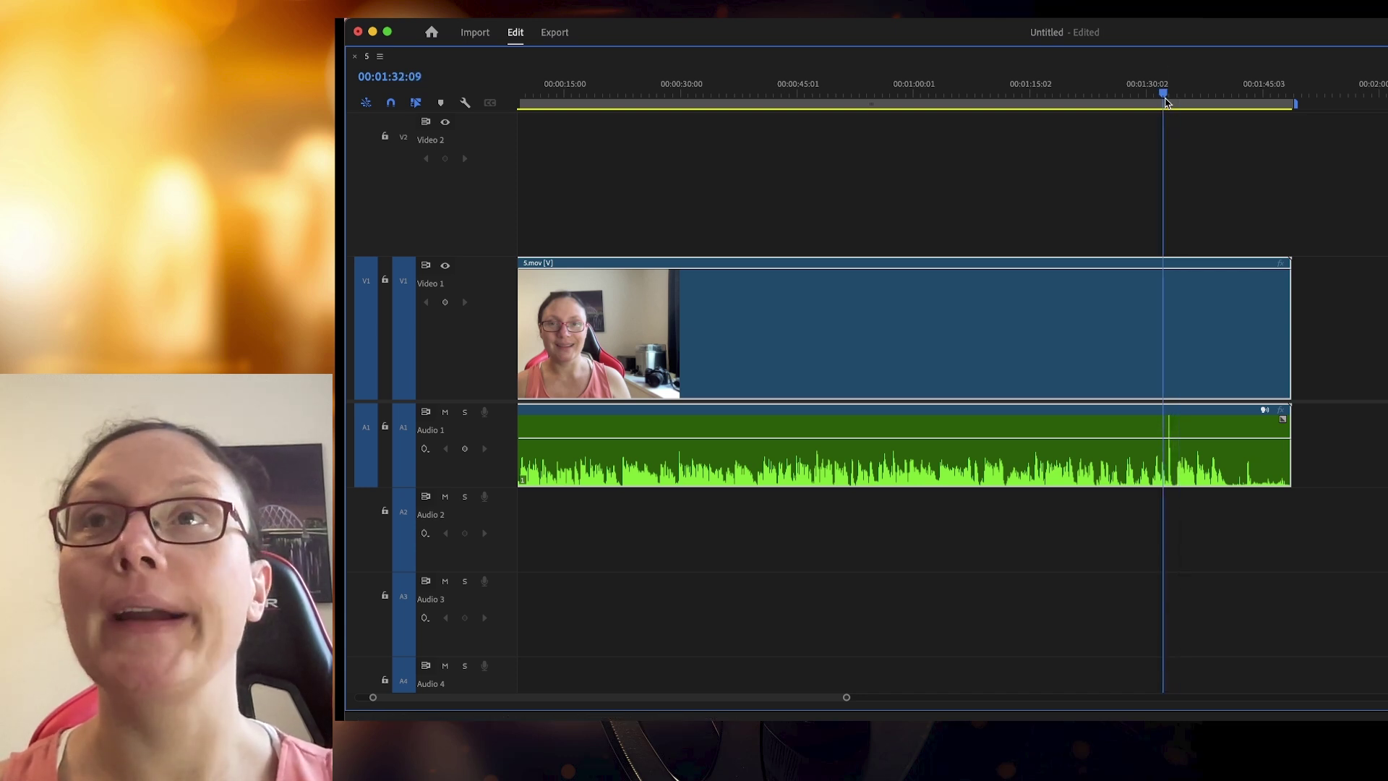
{"action": "left_click_drag", "start_coordinate": [1166, 100], "coordinate": [1163, 102]}
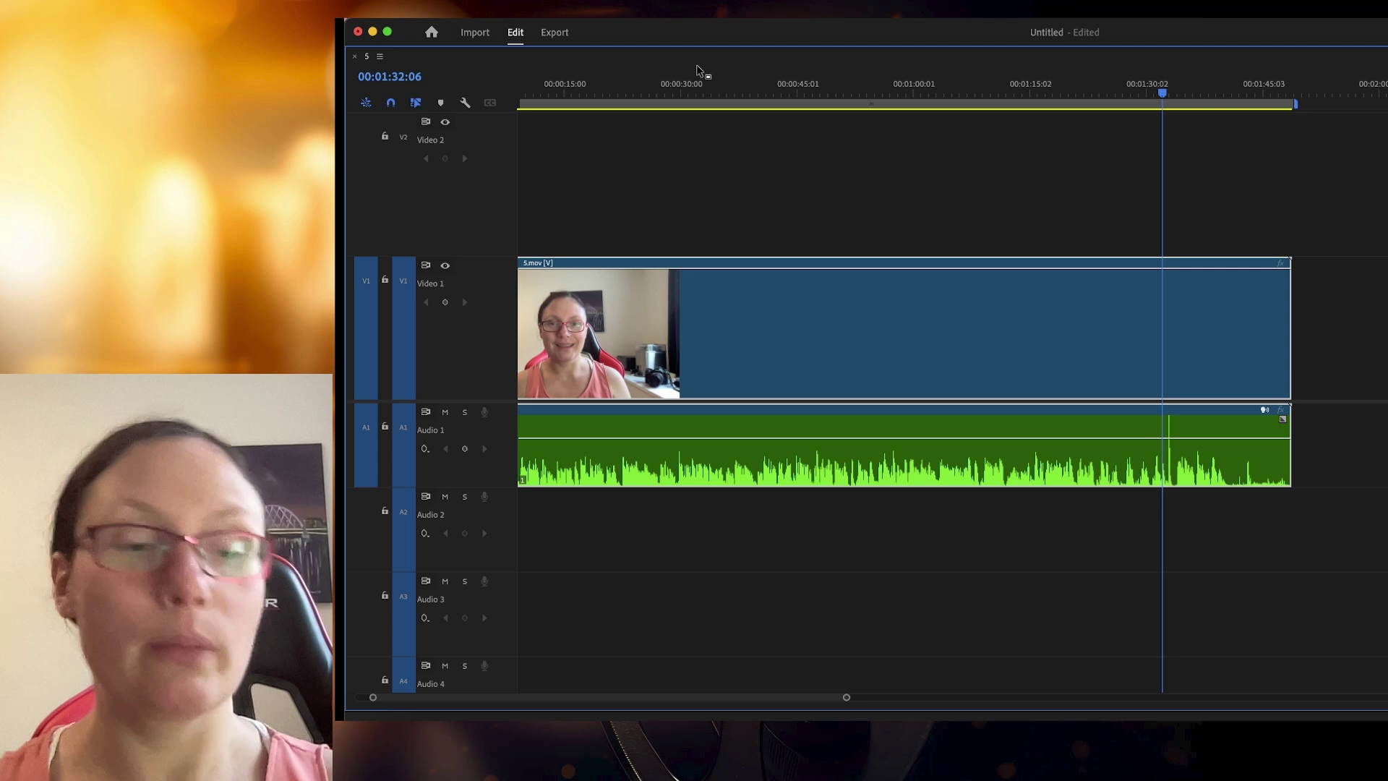
Trim 5.mov to start at the clap, close the gap, and put STE-010.wav on Audio 2 at 00:00
{"action": "key", "text": "grave"}
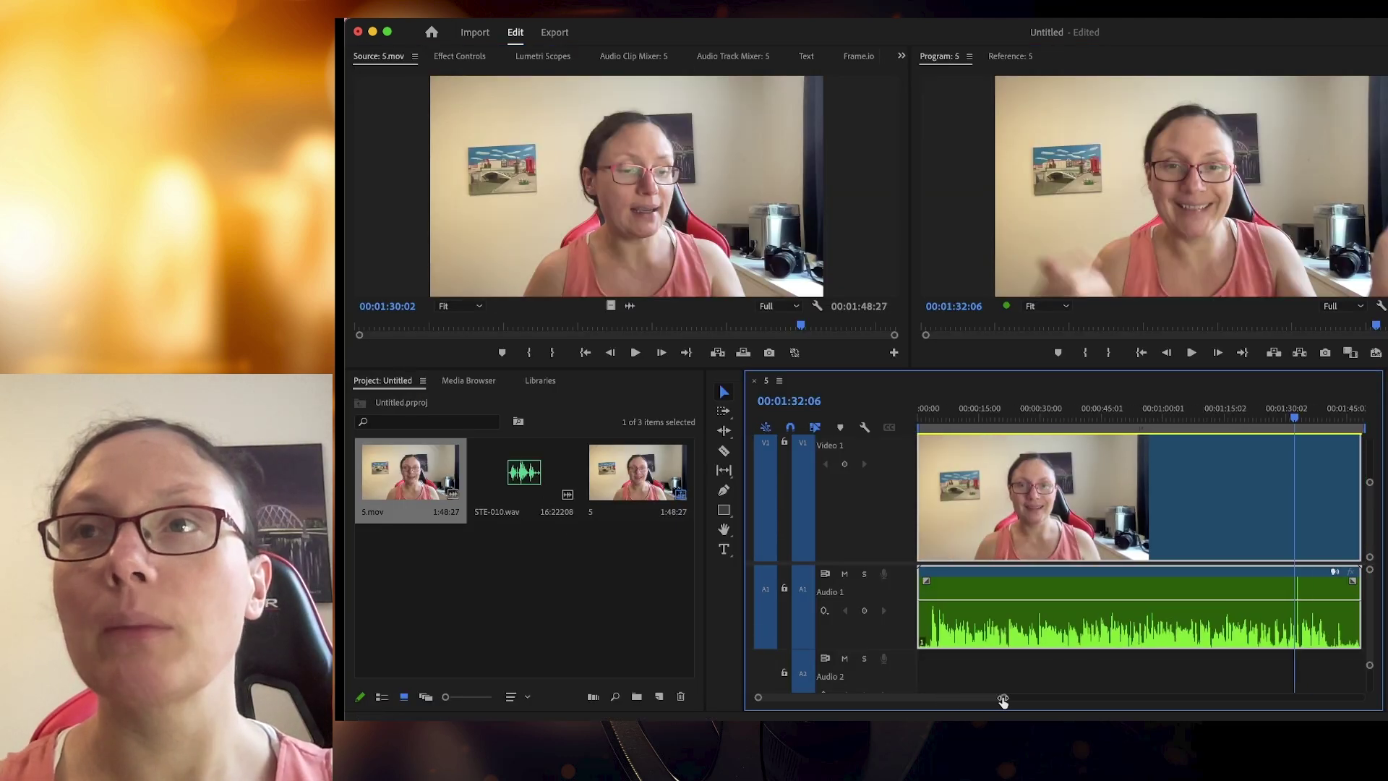
{"action": "left_click_drag", "start_coordinate": [940, 700], "coordinate": [1054, 698]}
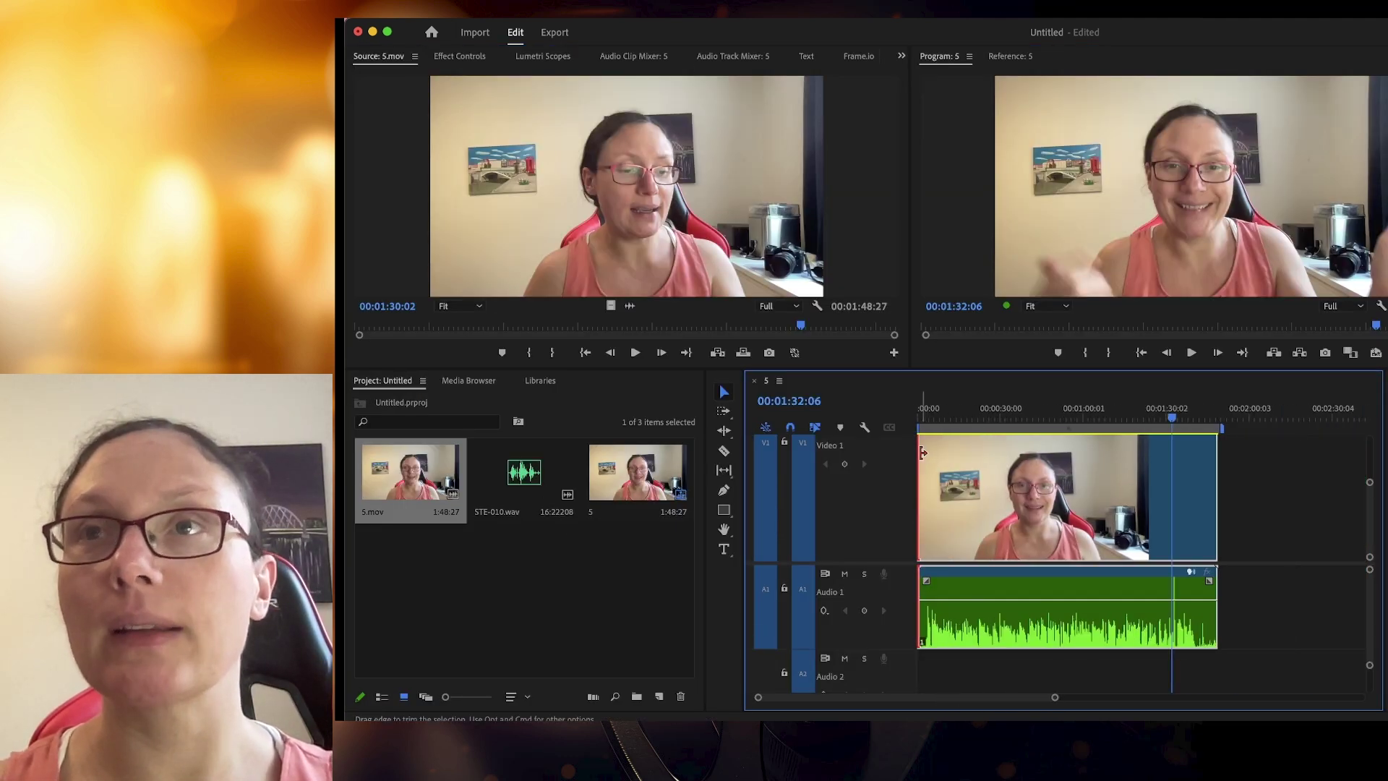
{"action": "left_click_drag", "start_coordinate": [922, 452], "coordinate": [1153, 456]}
{"action": "left_click", "coordinate": [1042, 607]}
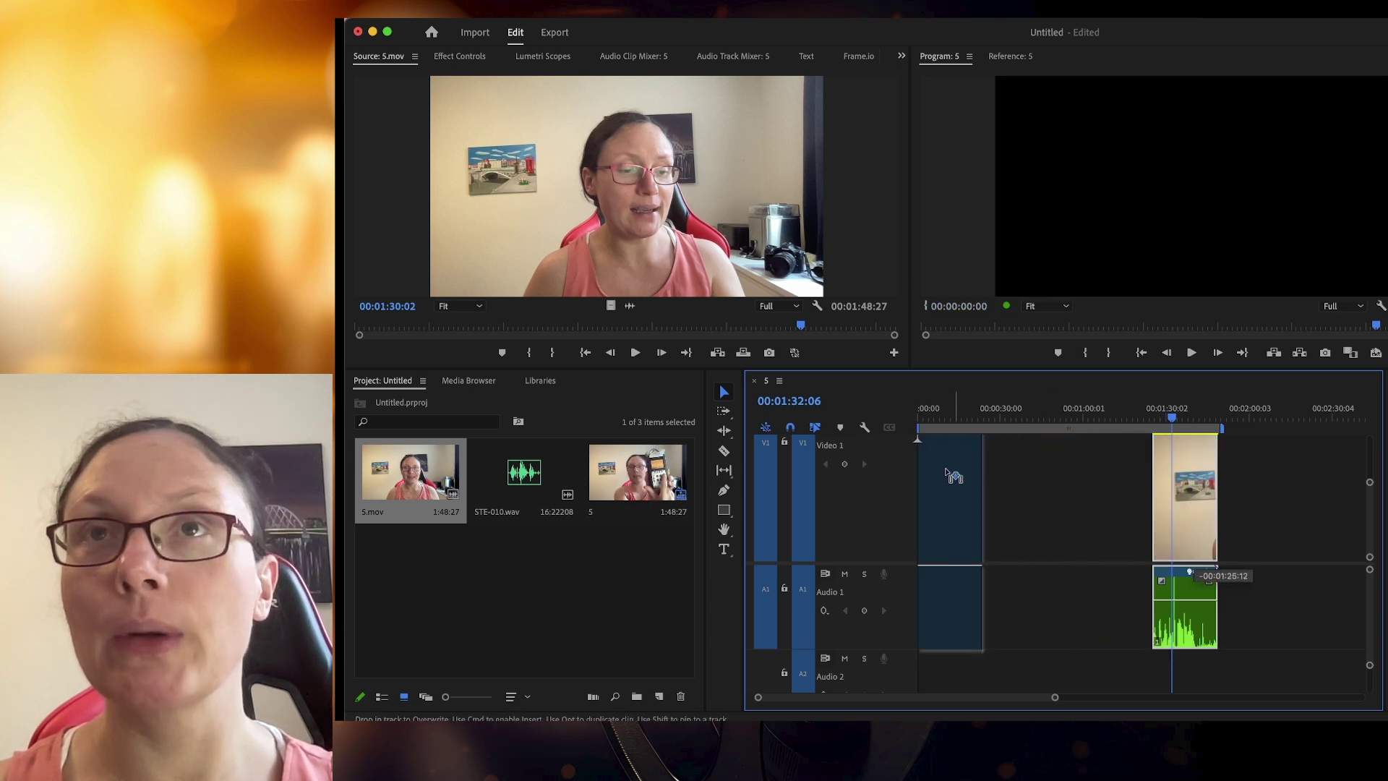
{"action": "key", "text": "Delete"}
{"action": "key", "text": "Home"}
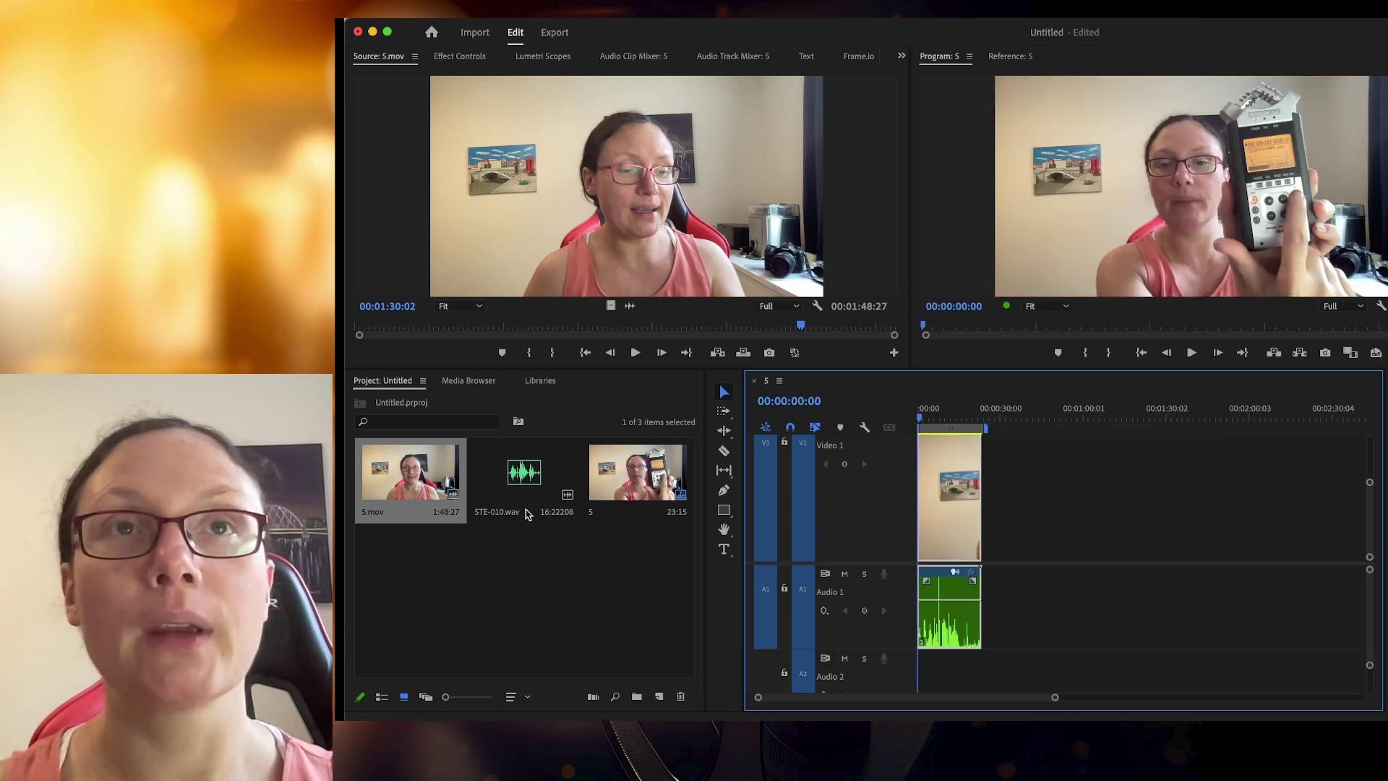
{"action": "double_click", "coordinate": [508, 490]}
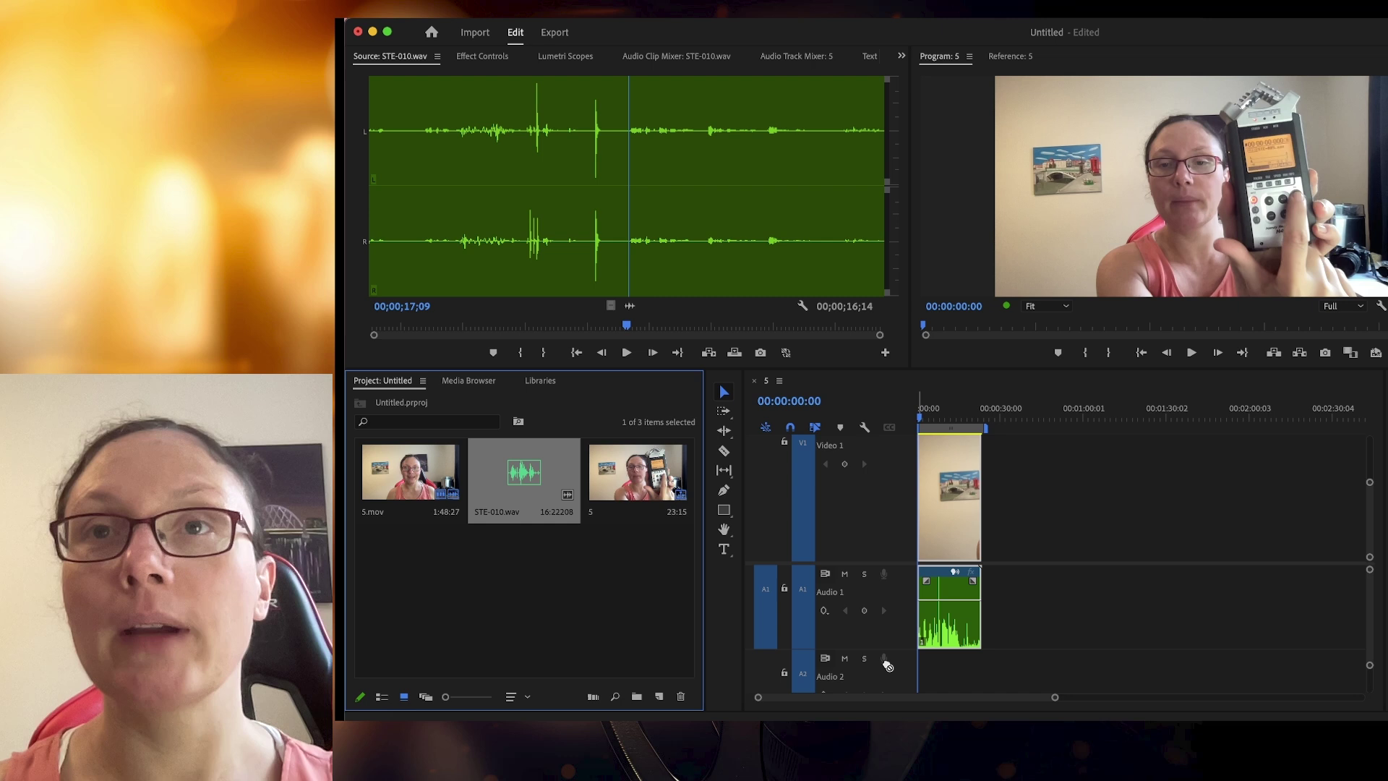
{"action": "left_click_drag", "start_coordinate": [493, 454], "coordinate": [921, 664]}
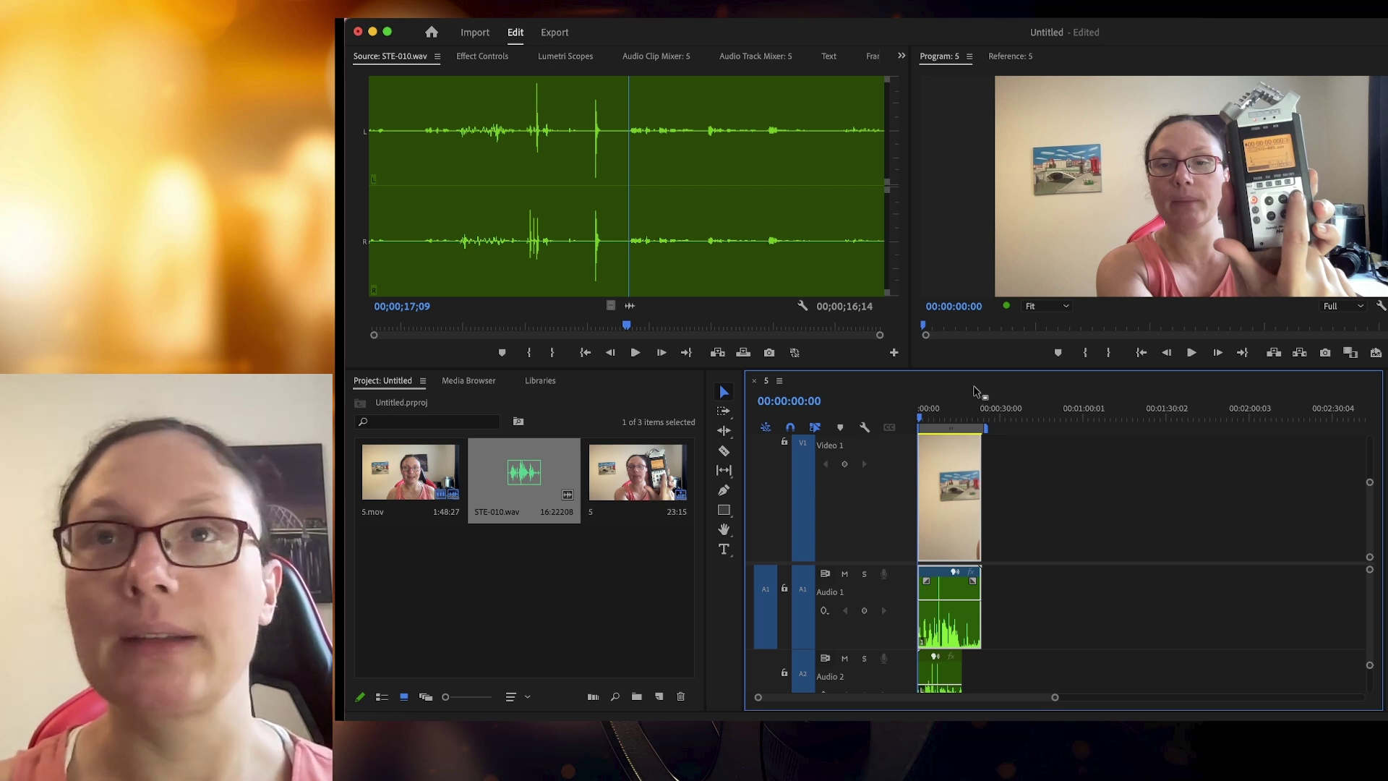
Maximize the timeline panel to view the audio waveforms at full size
{"action": "key", "text": "grave"}
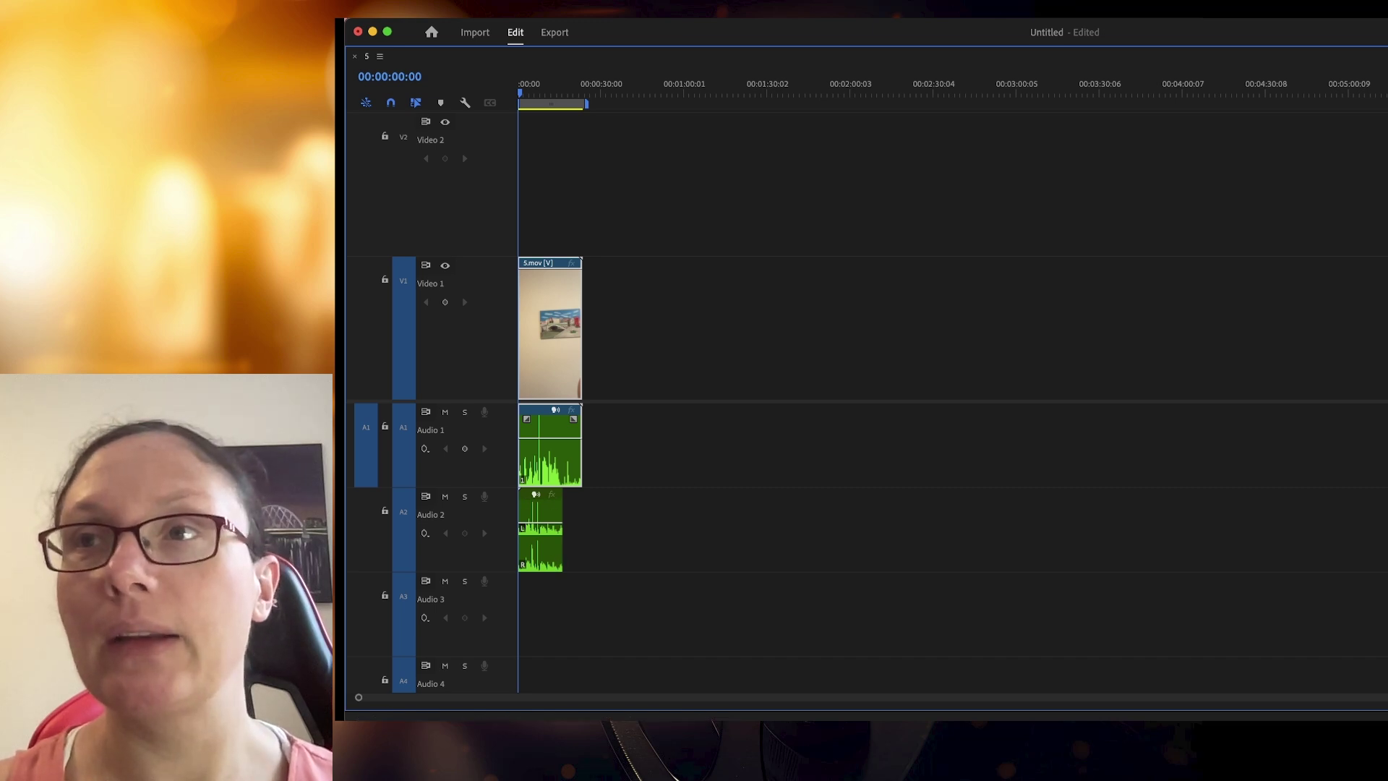
{"action": "scroll", "coordinate": [1283, 701], "scroll_direction": "up", "scroll_amount": 5}
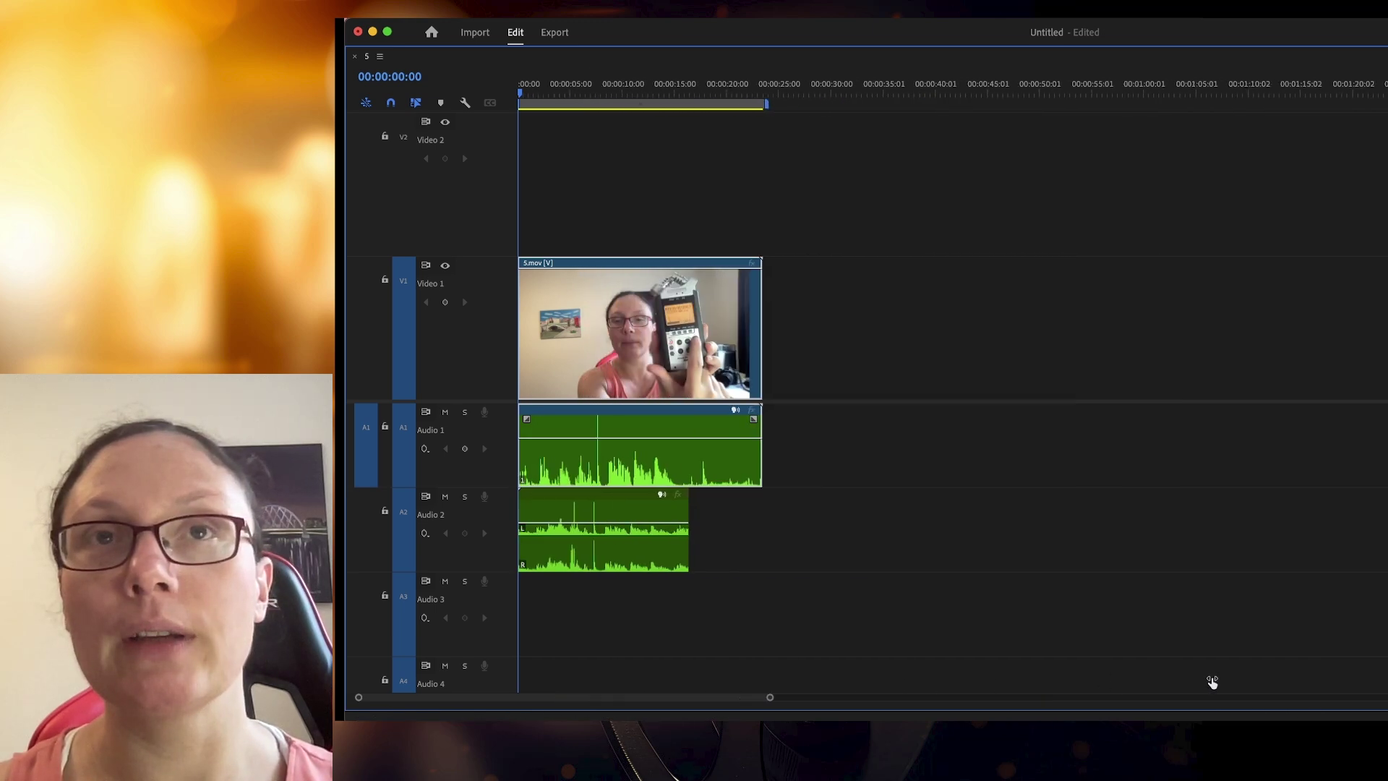
{"action": "scroll", "coordinate": [1010, 669], "scroll_direction": "down", "scroll_amount": 5}
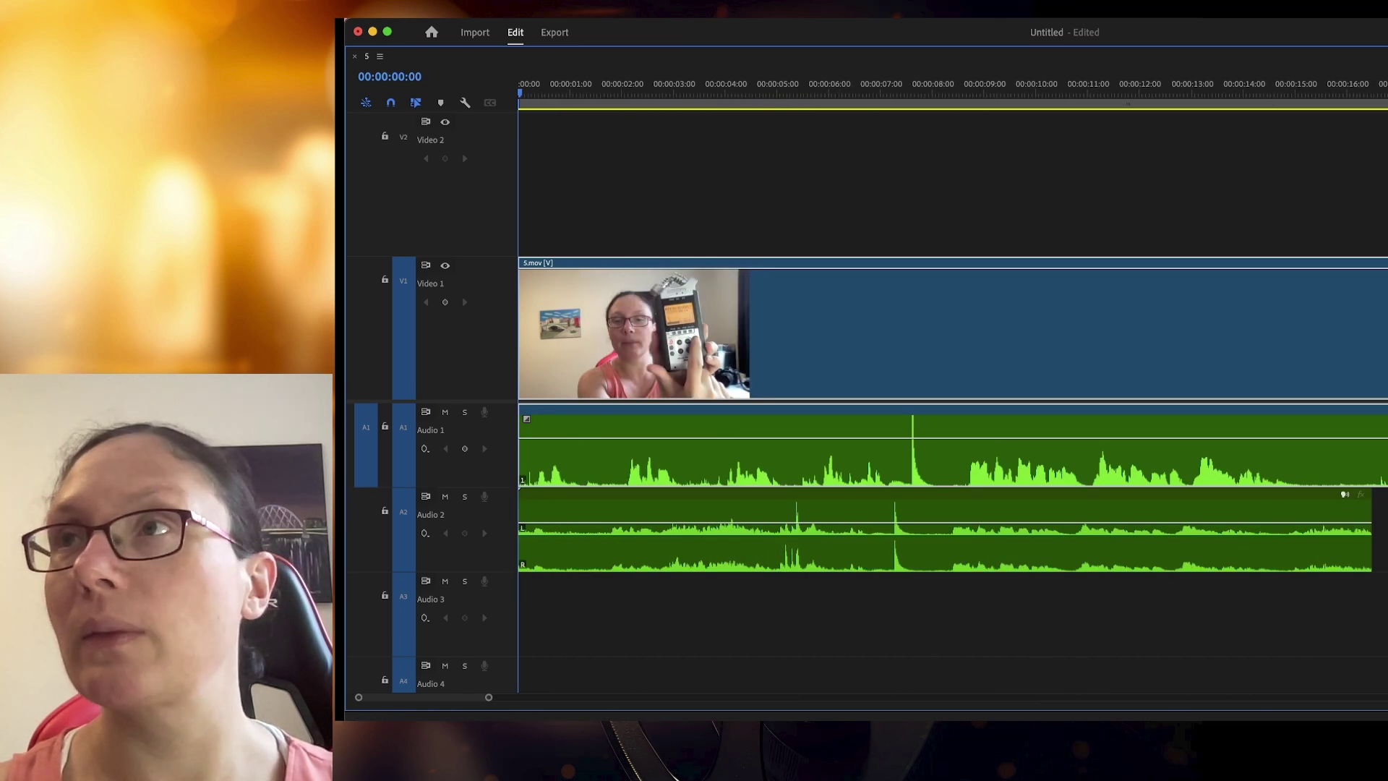
{"action": "scroll", "coordinate": [955, 542], "scroll_direction": "up", "scroll_amount": 2}
{"action": "scroll", "coordinate": [955, 543], "scroll_direction": "up", "scroll_amount": 2}
{"action": "scroll", "coordinate": [955, 542], "scroll_direction": "up", "scroll_amount": 2}
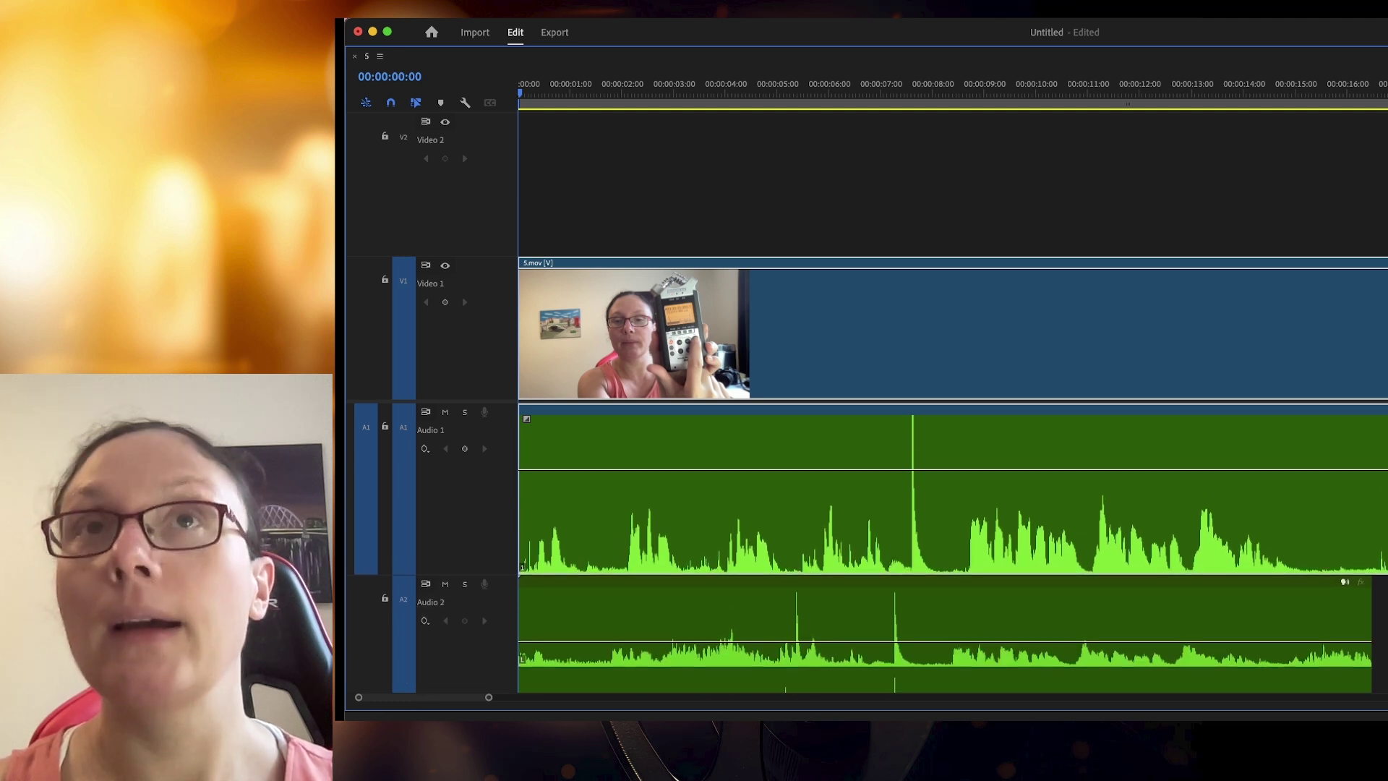
{"action": "scroll", "coordinate": [955, 543], "scroll_direction": "up", "scroll_amount": 2}
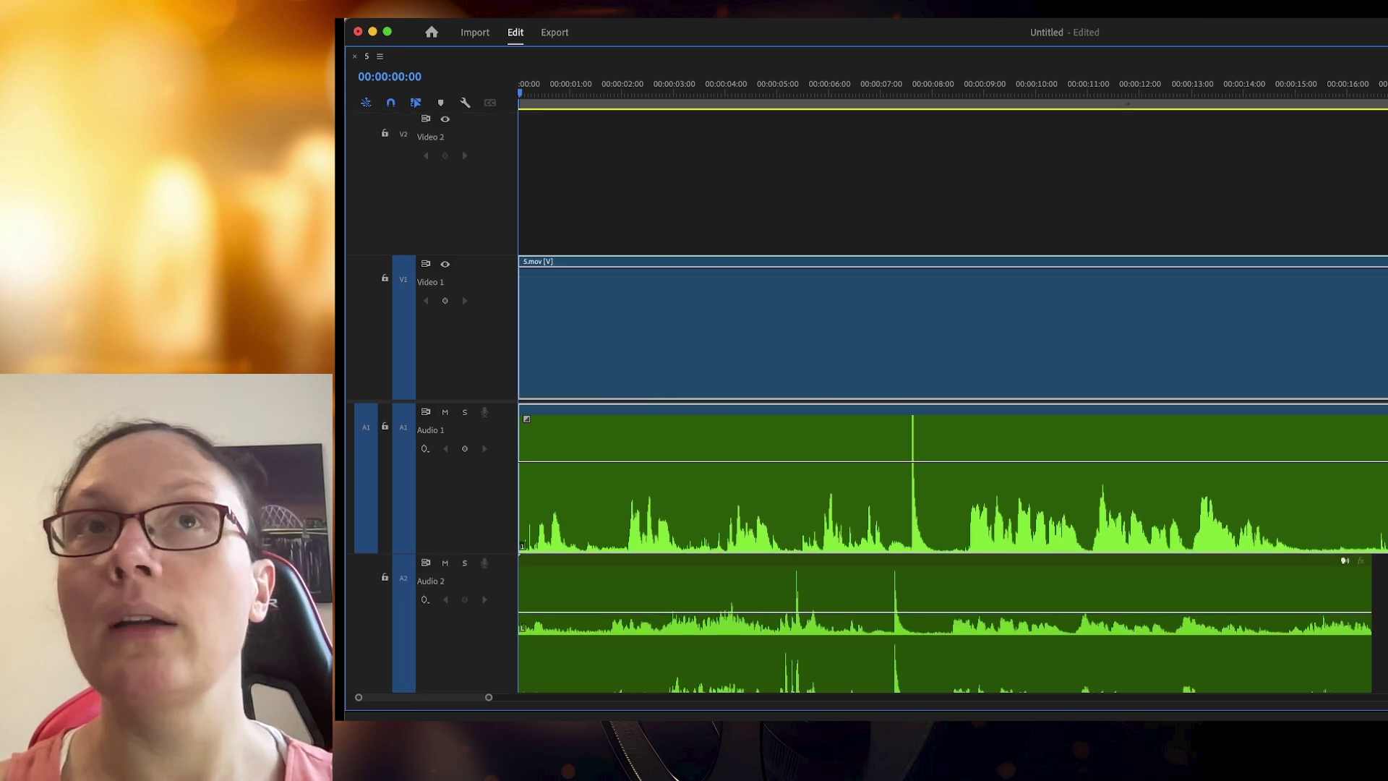
{"action": "scroll", "coordinate": [1368, 170], "scroll_direction": "up", "scroll_amount": 2}
{"action": "scroll", "coordinate": [1367, 171], "scroll_direction": "up", "scroll_amount": 2}
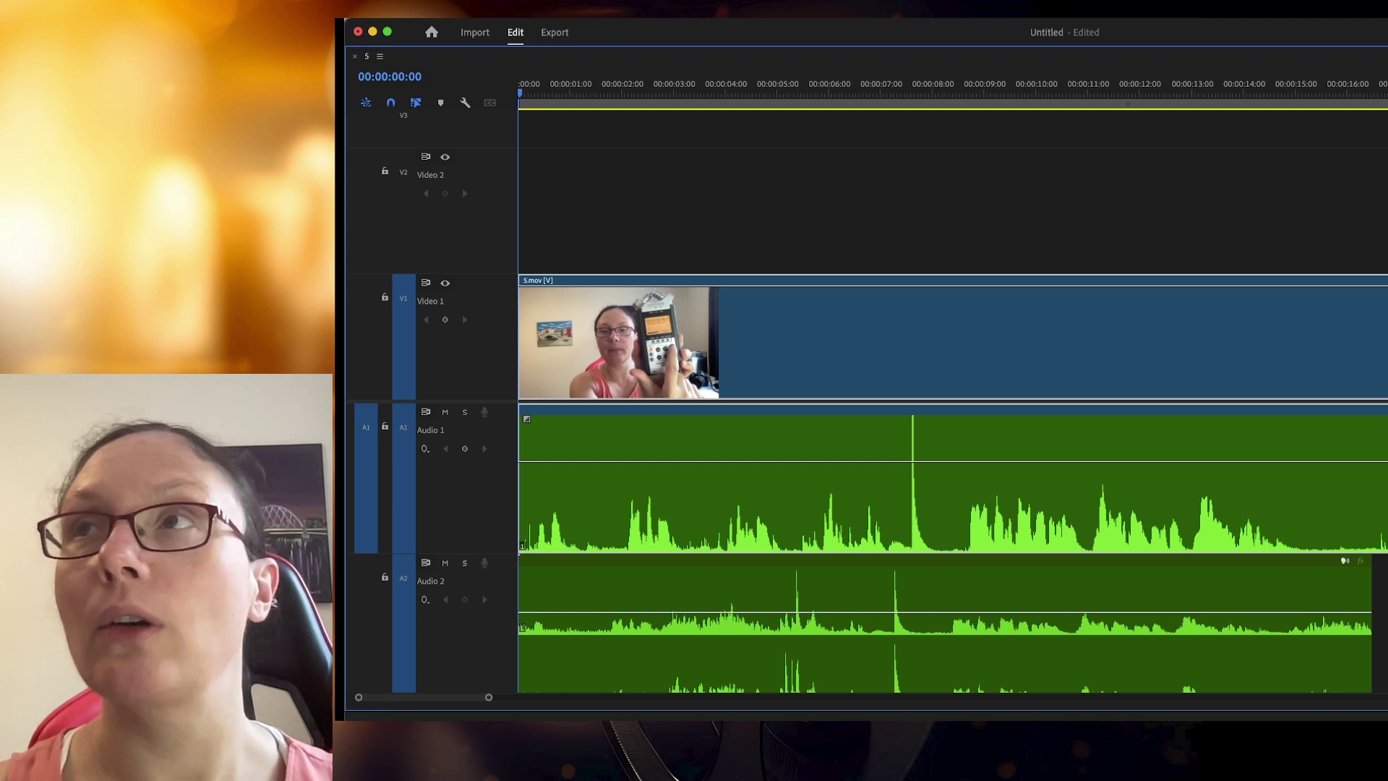
{"action": "scroll", "coordinate": [973, 325], "scroll_direction": "up", "scroll_amount": 2}
{"action": "scroll", "coordinate": [972, 326], "scroll_direction": "down", "scroll_amount": 2}
{"action": "scroll", "coordinate": [972, 325], "scroll_direction": "down", "scroll_amount": 2}
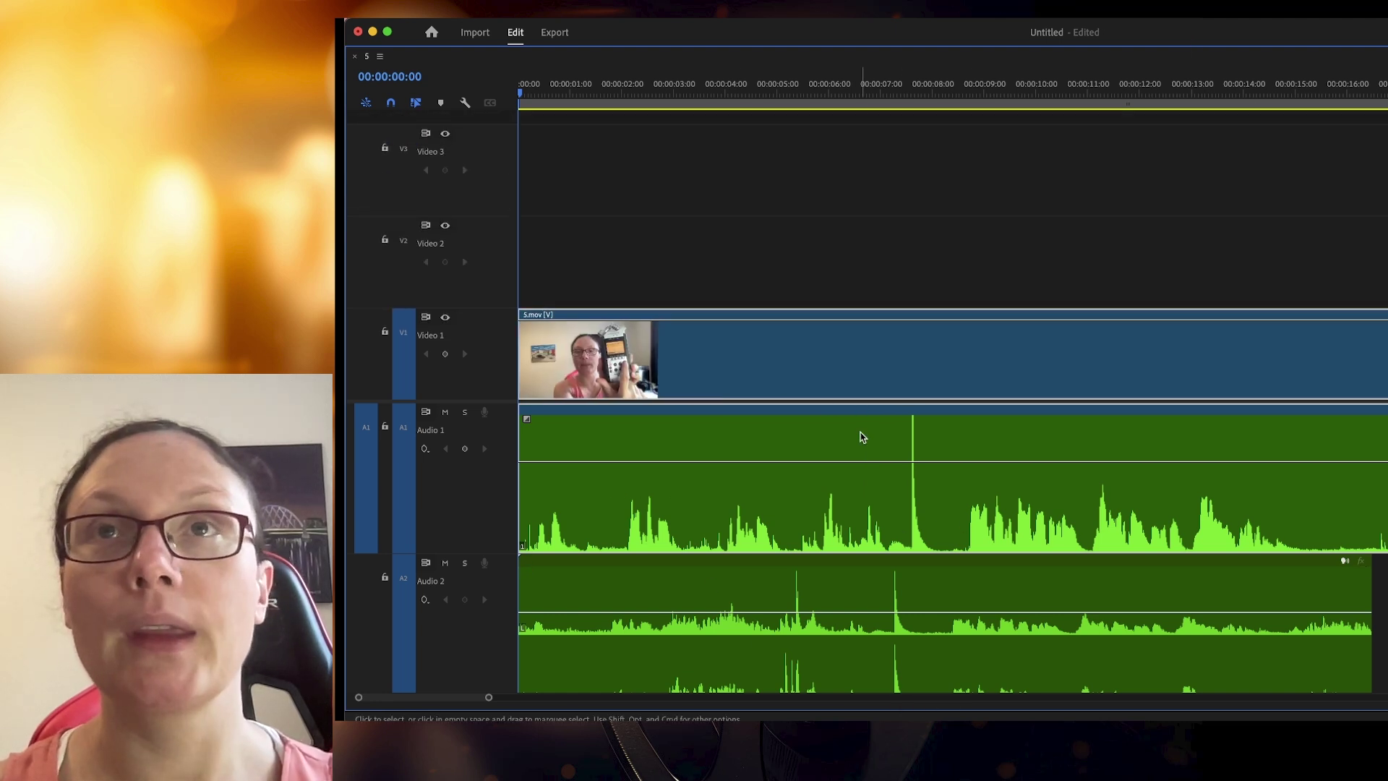
Mark the camera audio's clap peak and start shifting the Audio 2 recorder clip later
{"action": "left_click_drag", "start_coordinate": [883, 109], "coordinate": [903, 144]}
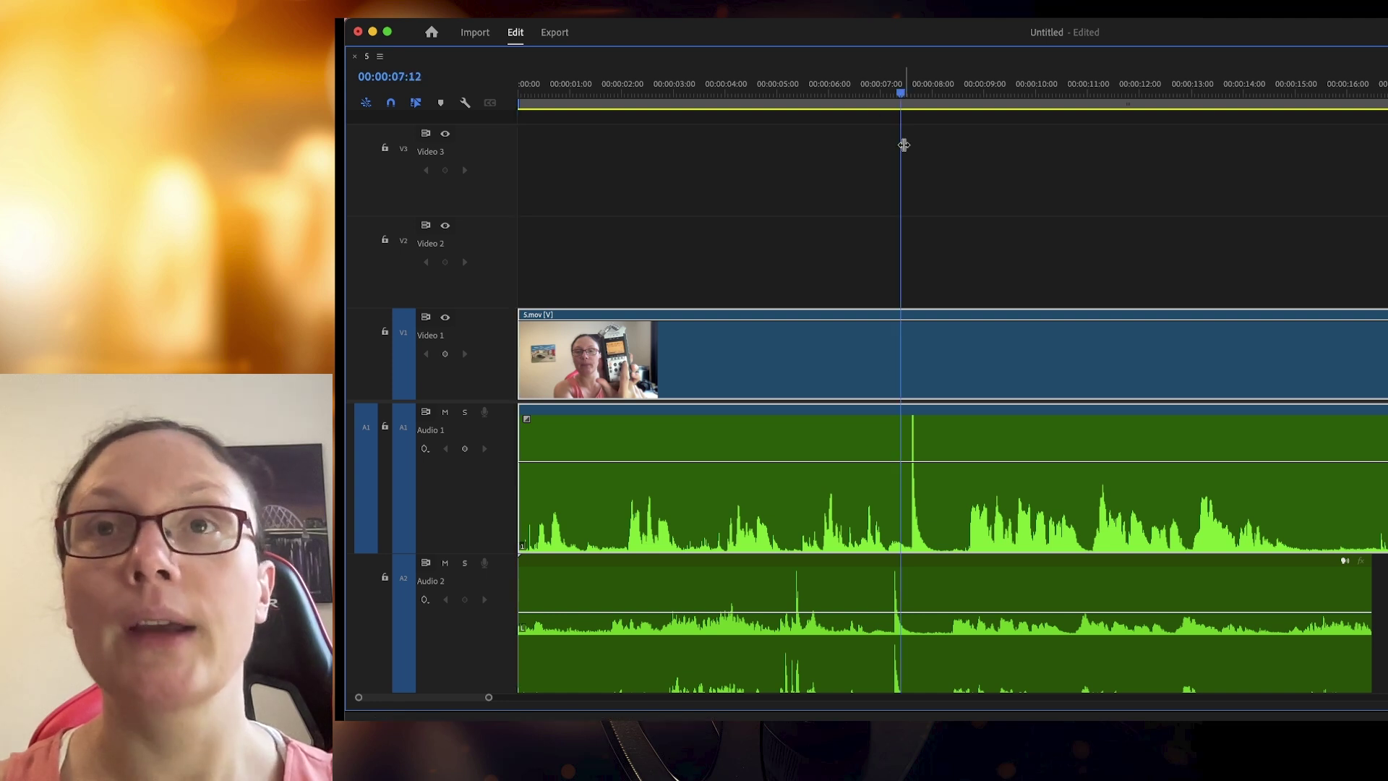
{"action": "left_click", "coordinate": [865, 600]}
{"action": "left_click", "coordinate": [880, 387]}
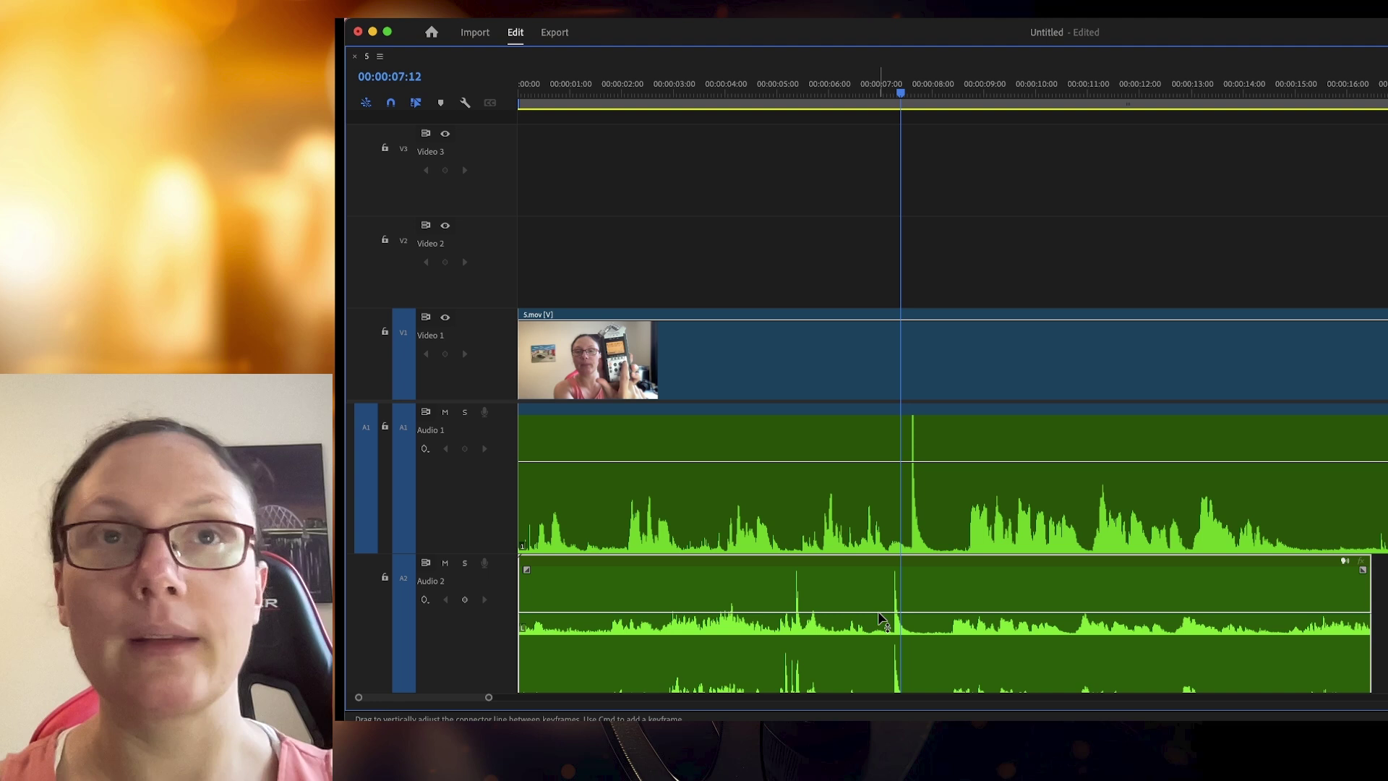
{"action": "left_click_drag", "start_coordinate": [879, 619], "coordinate": [890, 581]}
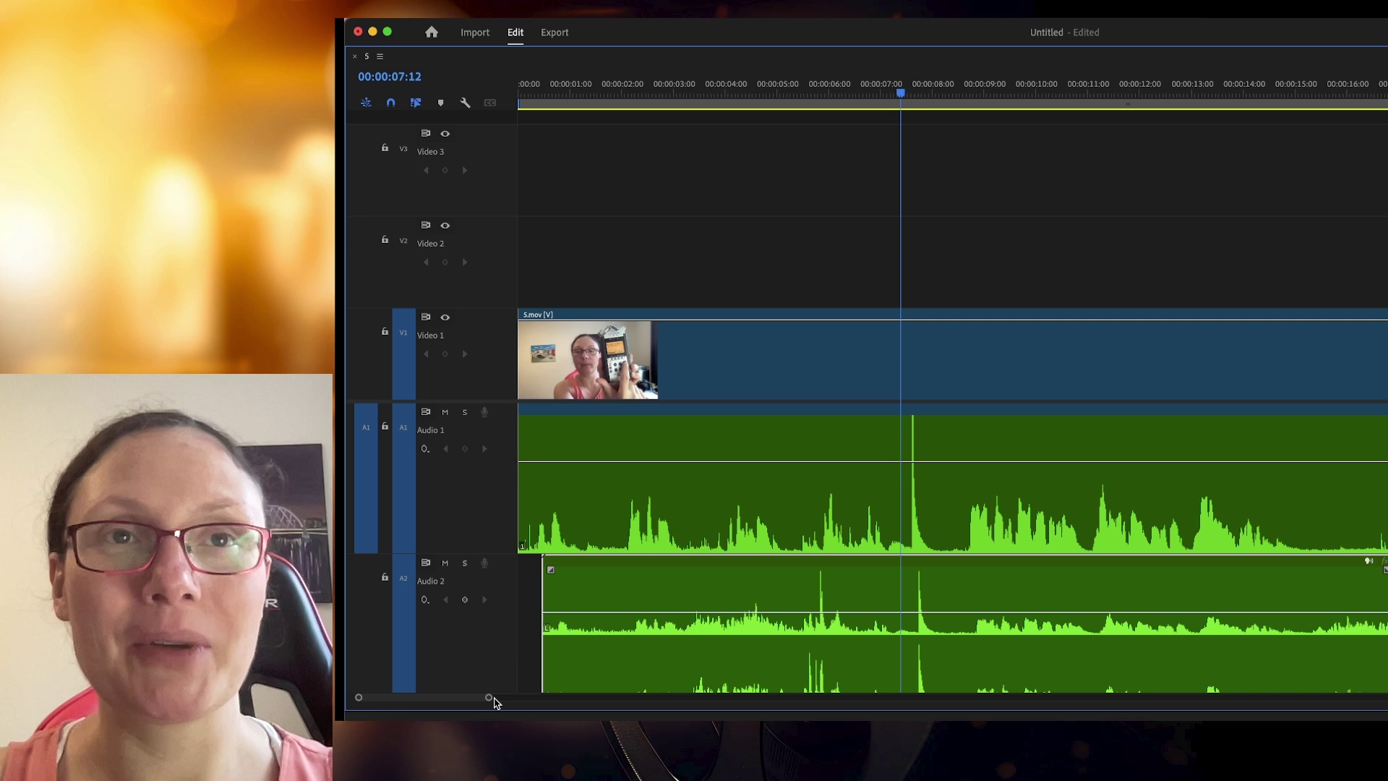
{"action": "left_click_drag", "start_coordinate": [489, 698], "coordinate": [409, 697]}
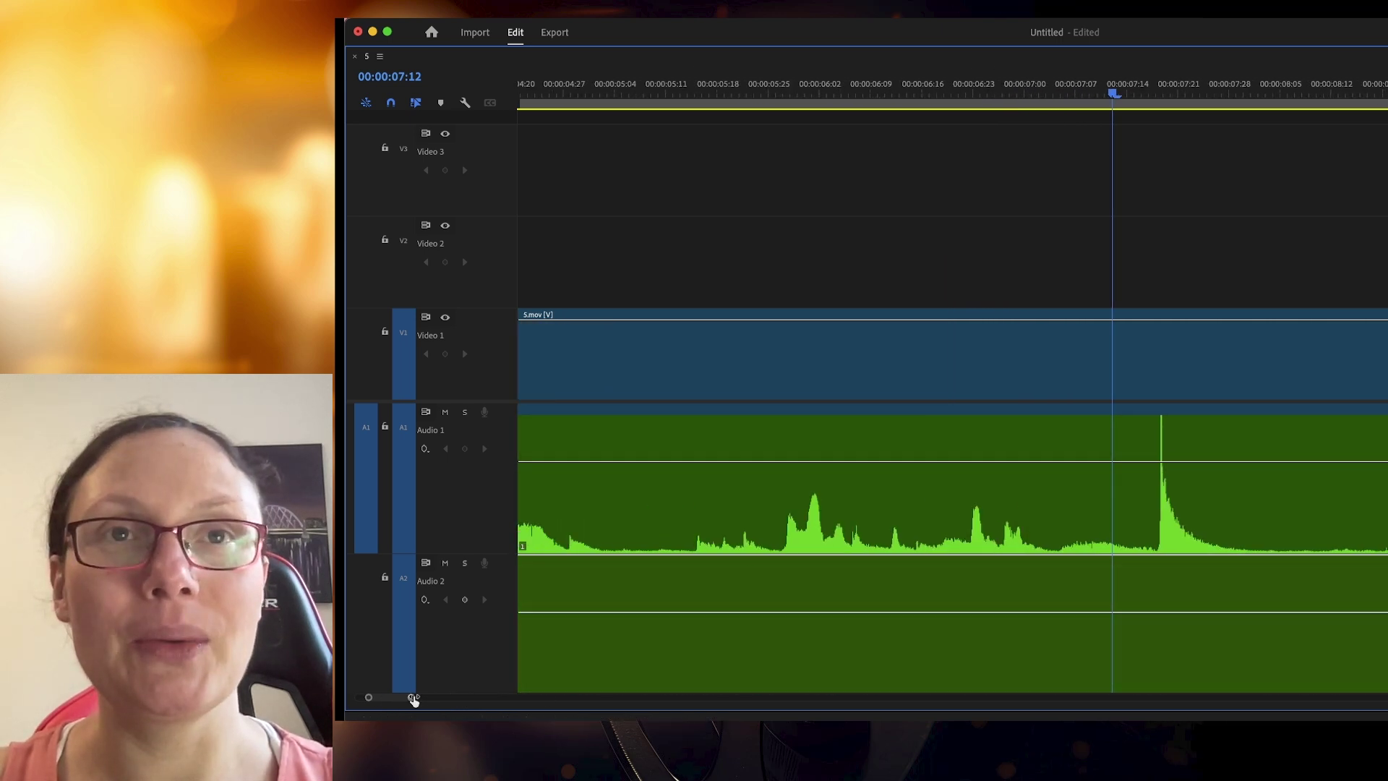
{"action": "left_click_drag", "start_coordinate": [407, 697], "coordinate": [458, 697]}
Zoom in and slide the recorder clip until its clap peak meets Audio 1's
{"action": "mouse_move", "coordinate": [558, 581]}
{"action": "left_mouse_down"}
{"action": "mouse_move", "coordinate": [629, 611]}
{"action": "mouse_move", "coordinate": [1033, 633]}
{"action": "left_mouse_up"}
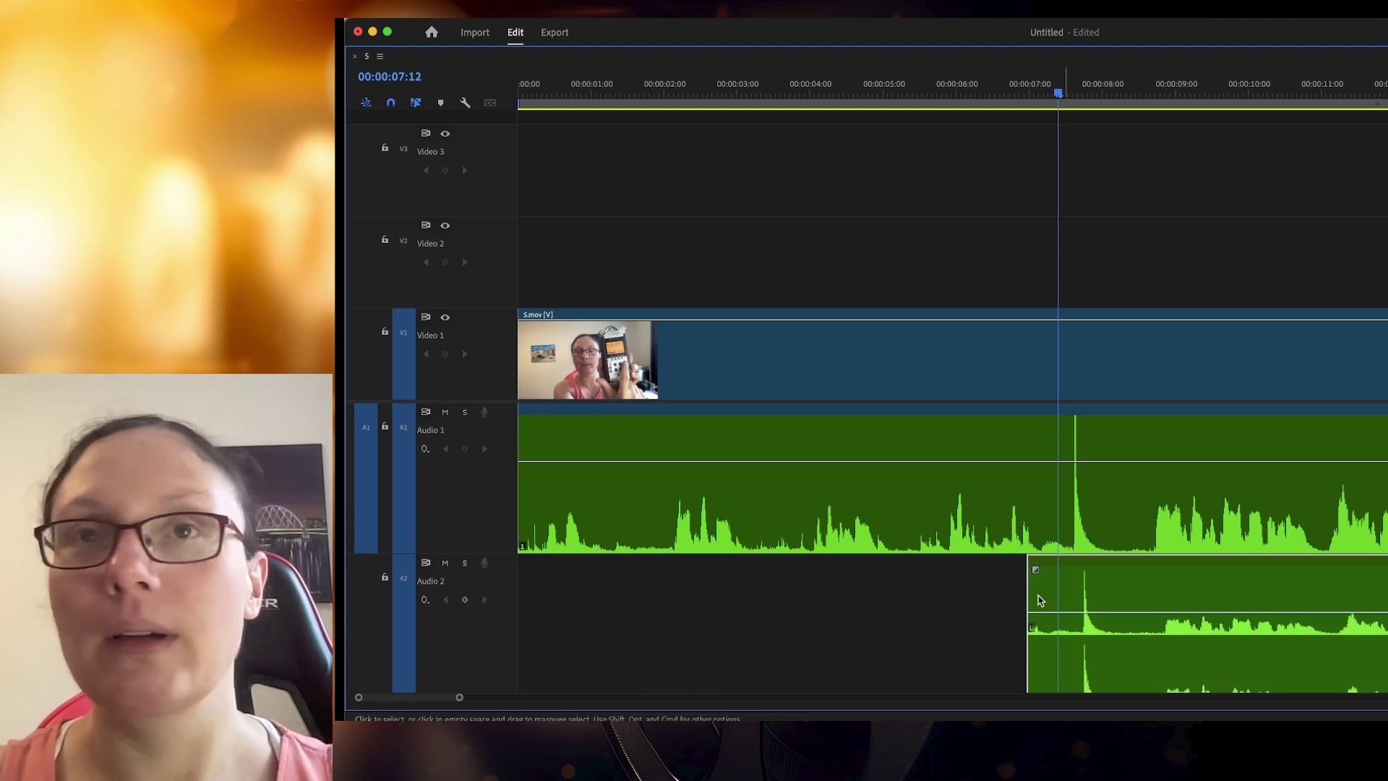
{"action": "left_click_drag", "start_coordinate": [460, 700], "coordinate": [396, 698]}
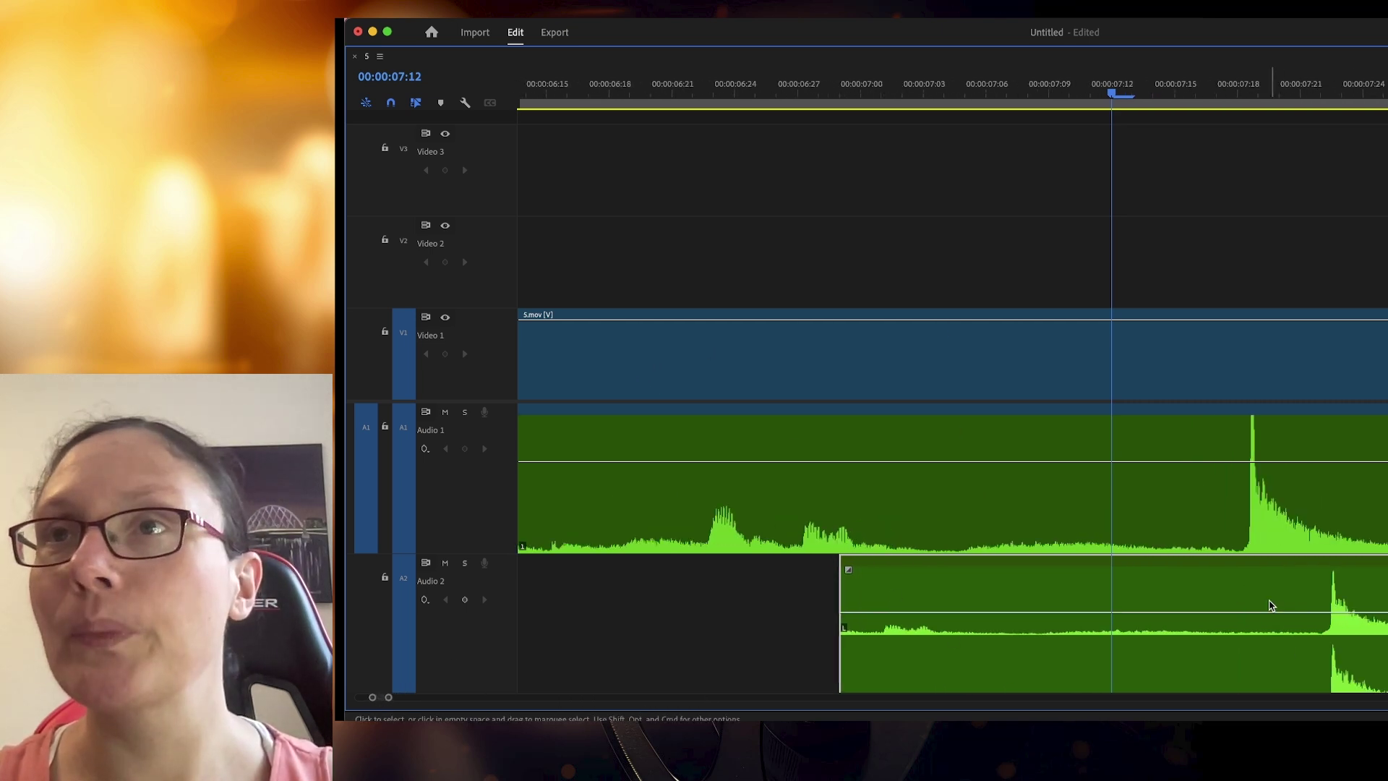
{"action": "left_click_drag", "start_coordinate": [1270, 603], "coordinate": [1244, 600]}
{"action": "left_click_drag", "start_coordinate": [1240, 87], "coordinate": [1249, 90]}
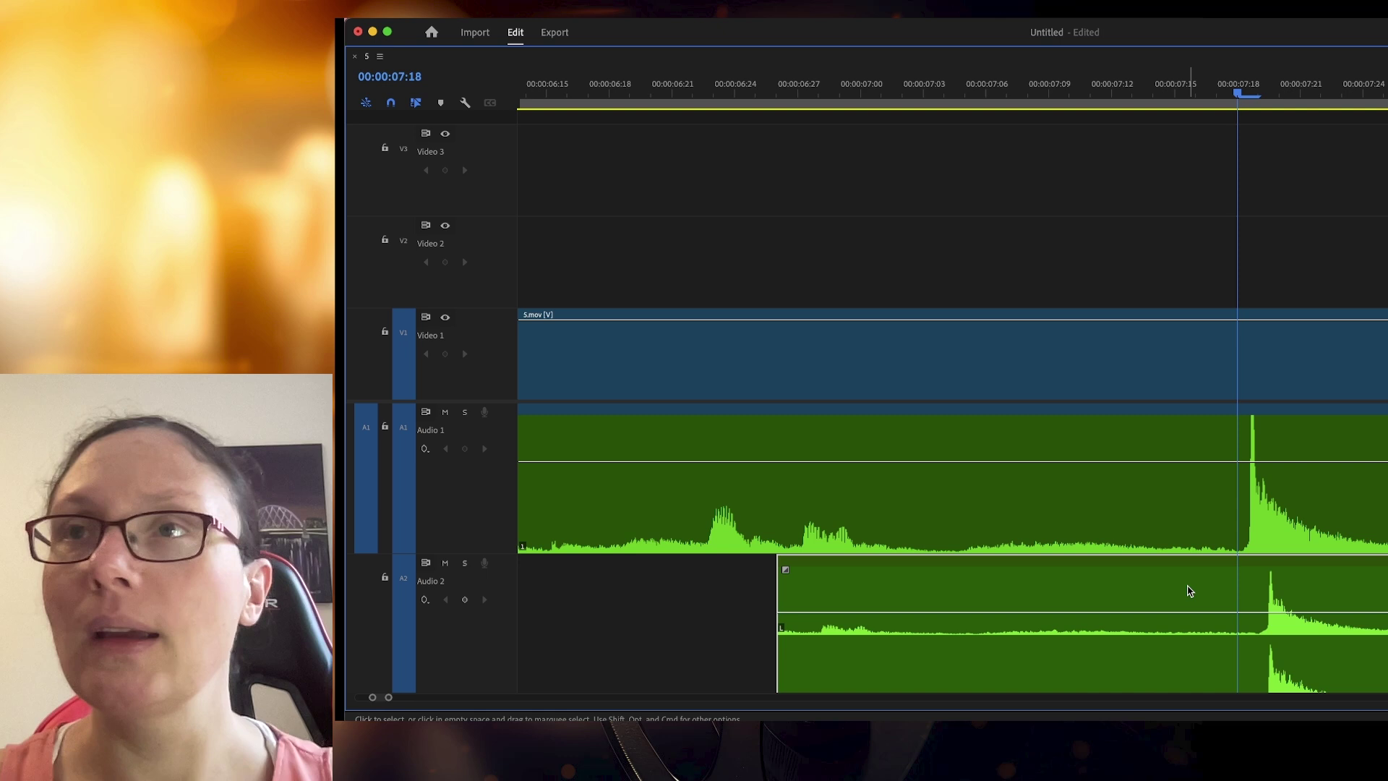
{"action": "left_click_drag", "start_coordinate": [1188, 590], "coordinate": [1167, 590]}
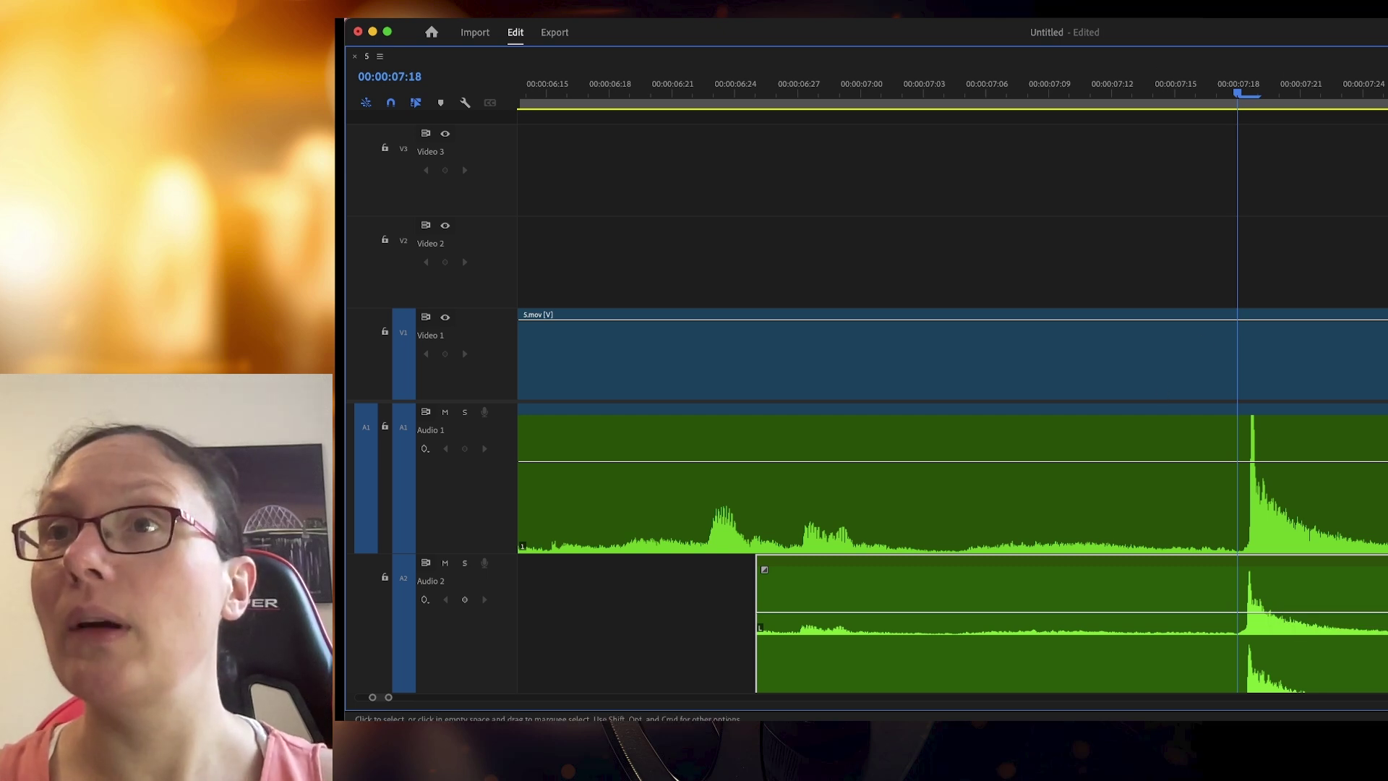
Recheck the playhead on the clap peak, deselect the clip, and restore the full layout
{"action": "key", "text": "space"}
{"action": "left_click", "coordinate": [1259, 92]}
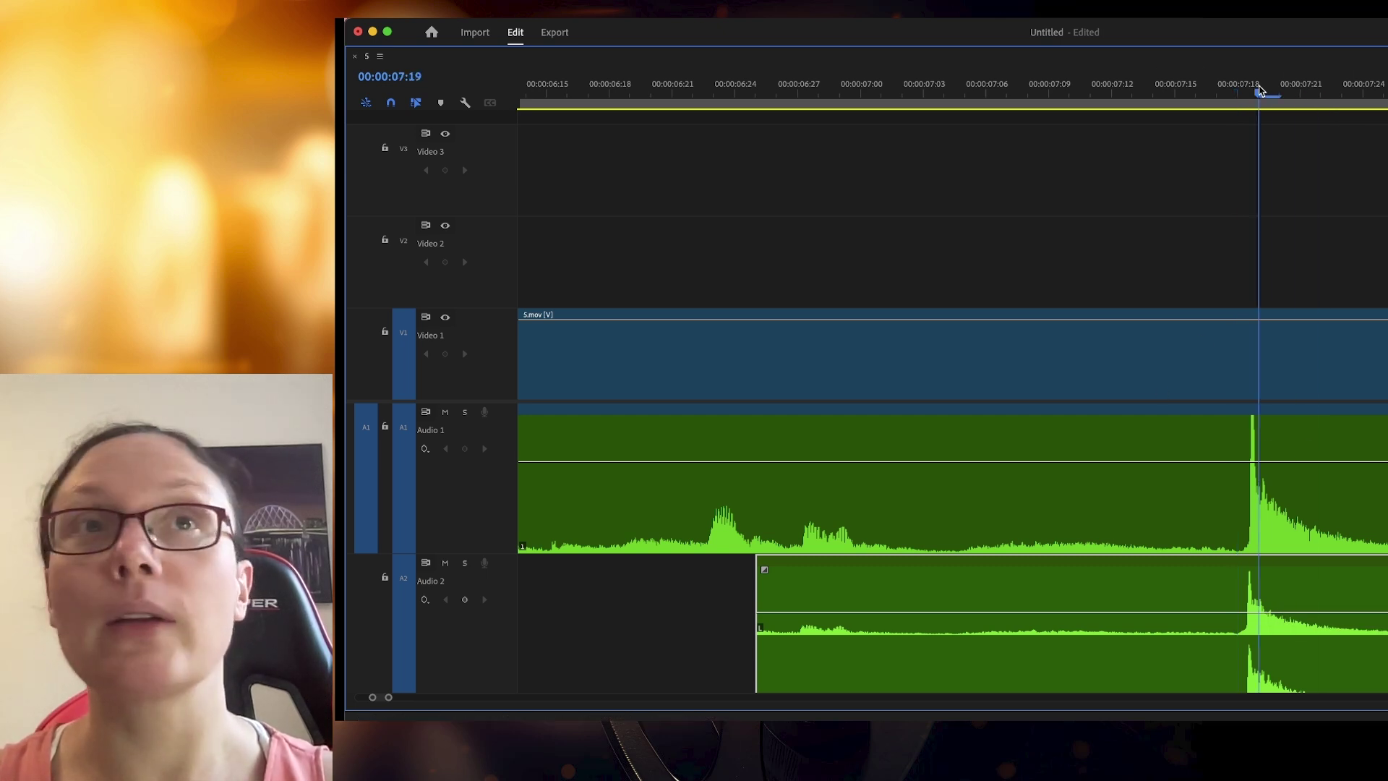
{"action": "left_click", "coordinate": [690, 137]}
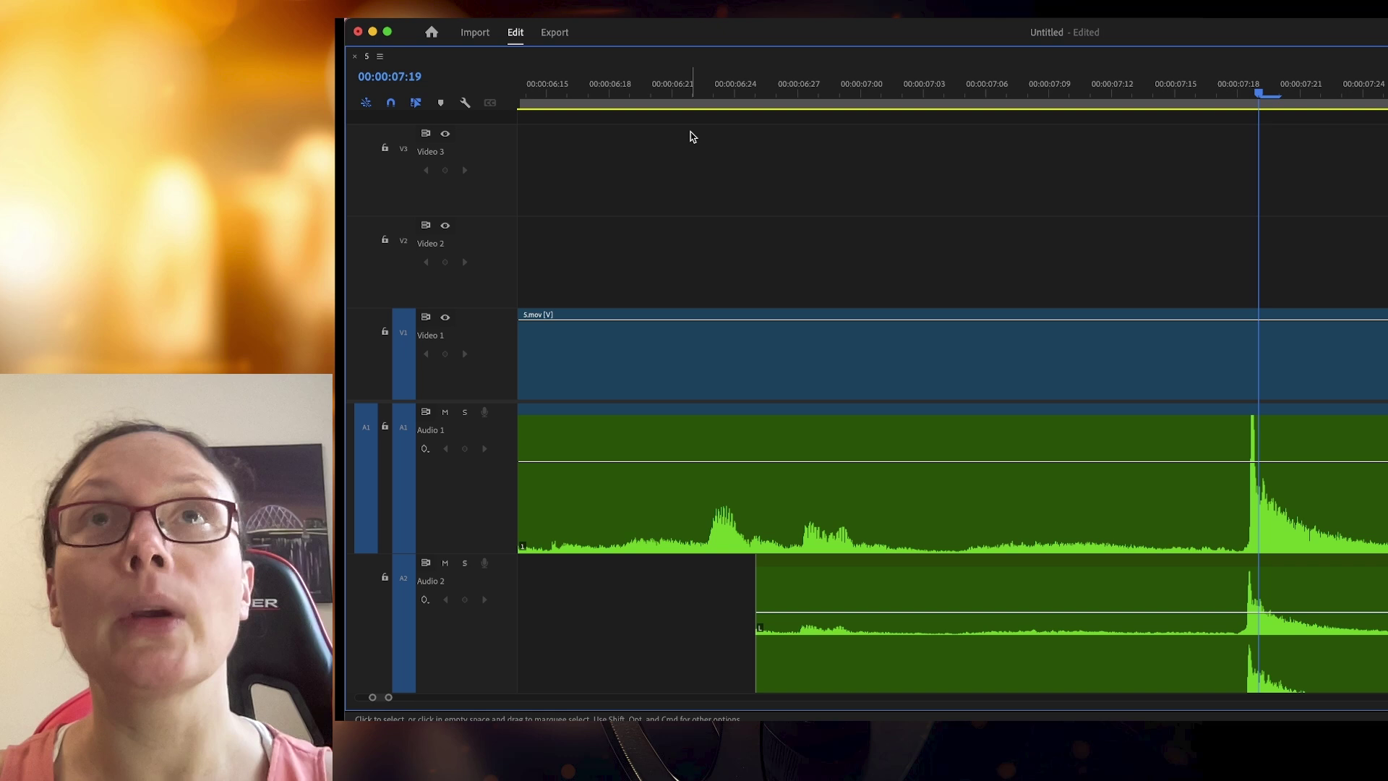
{"action": "key", "text": "grave"}
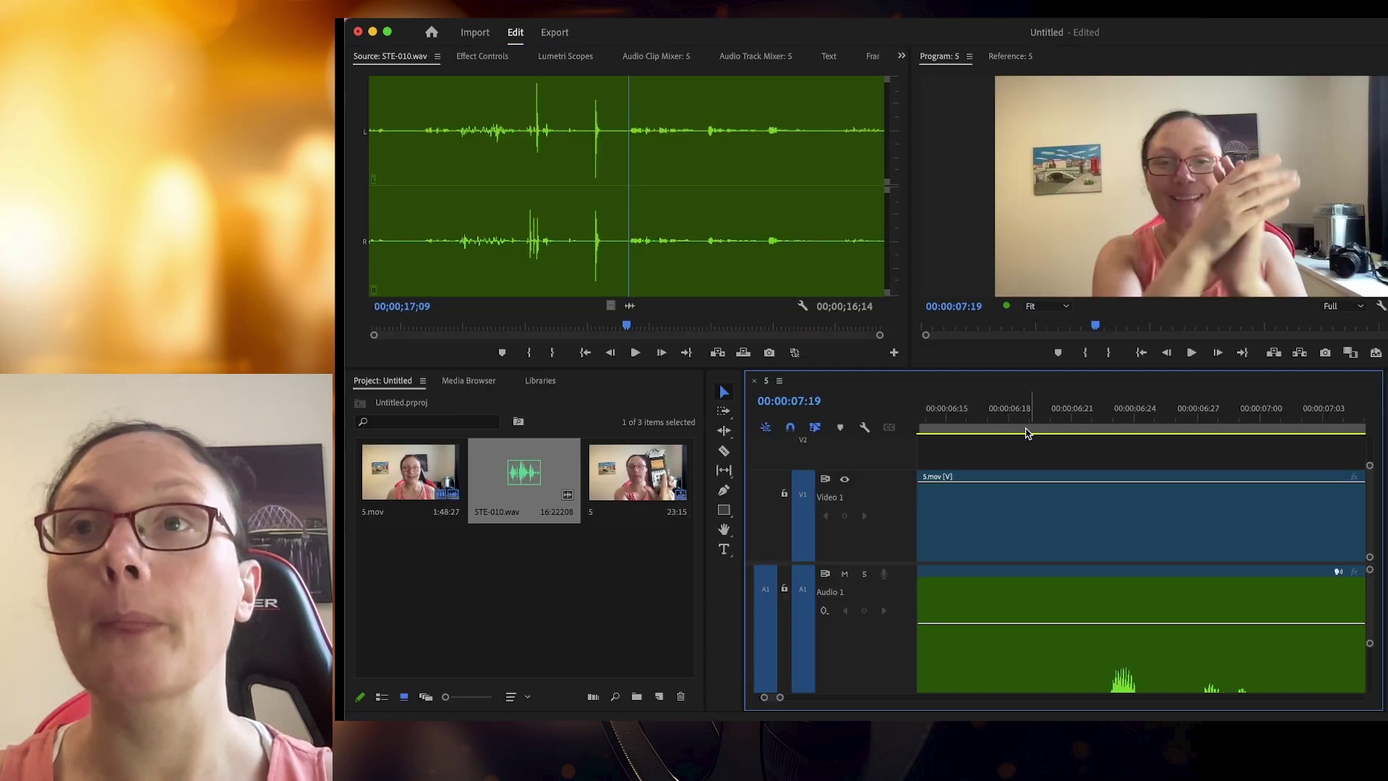
Zoom the timeline out to the whole clips, then back in on the clap area
{"action": "left_click_drag", "start_coordinate": [780, 700], "coordinate": [925, 700]}
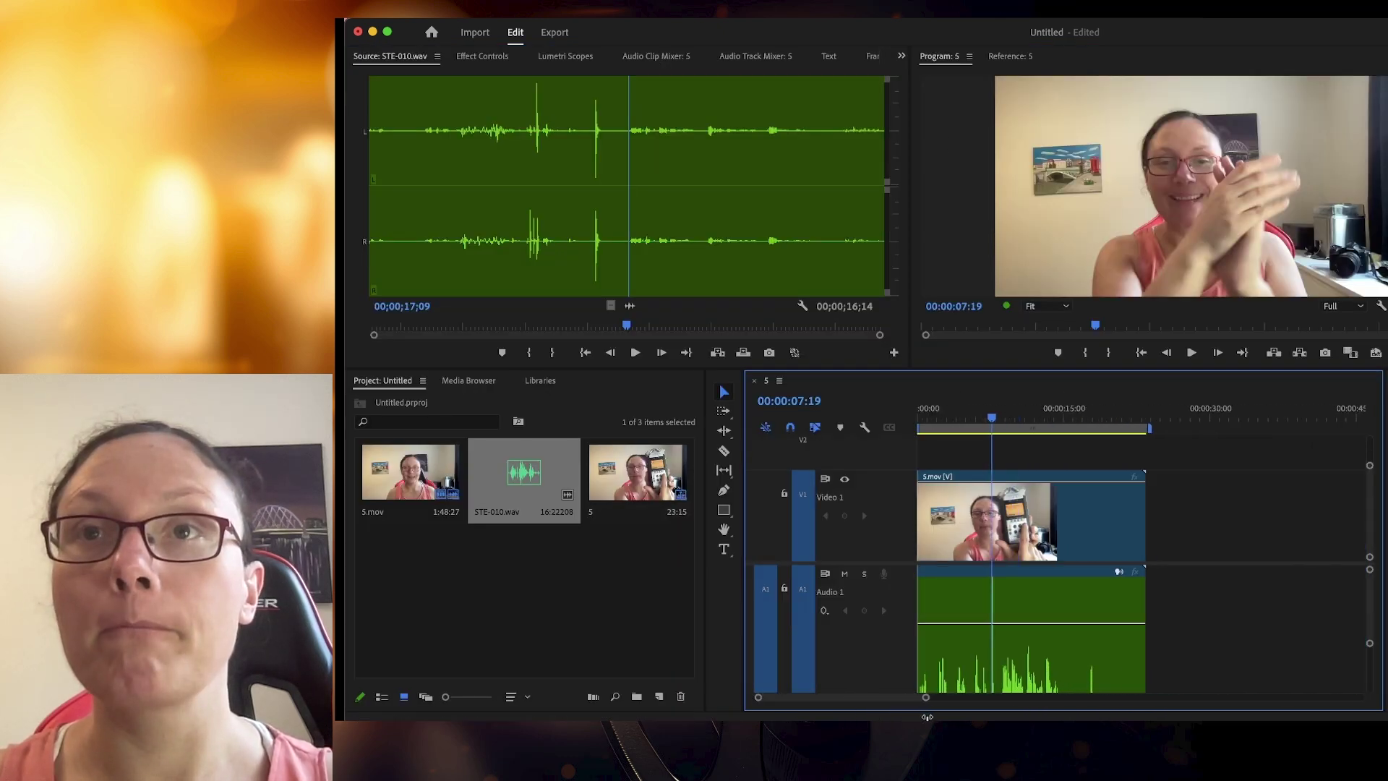
{"action": "scroll", "coordinate": [988, 624], "scroll_direction": "down", "scroll_amount": 3}
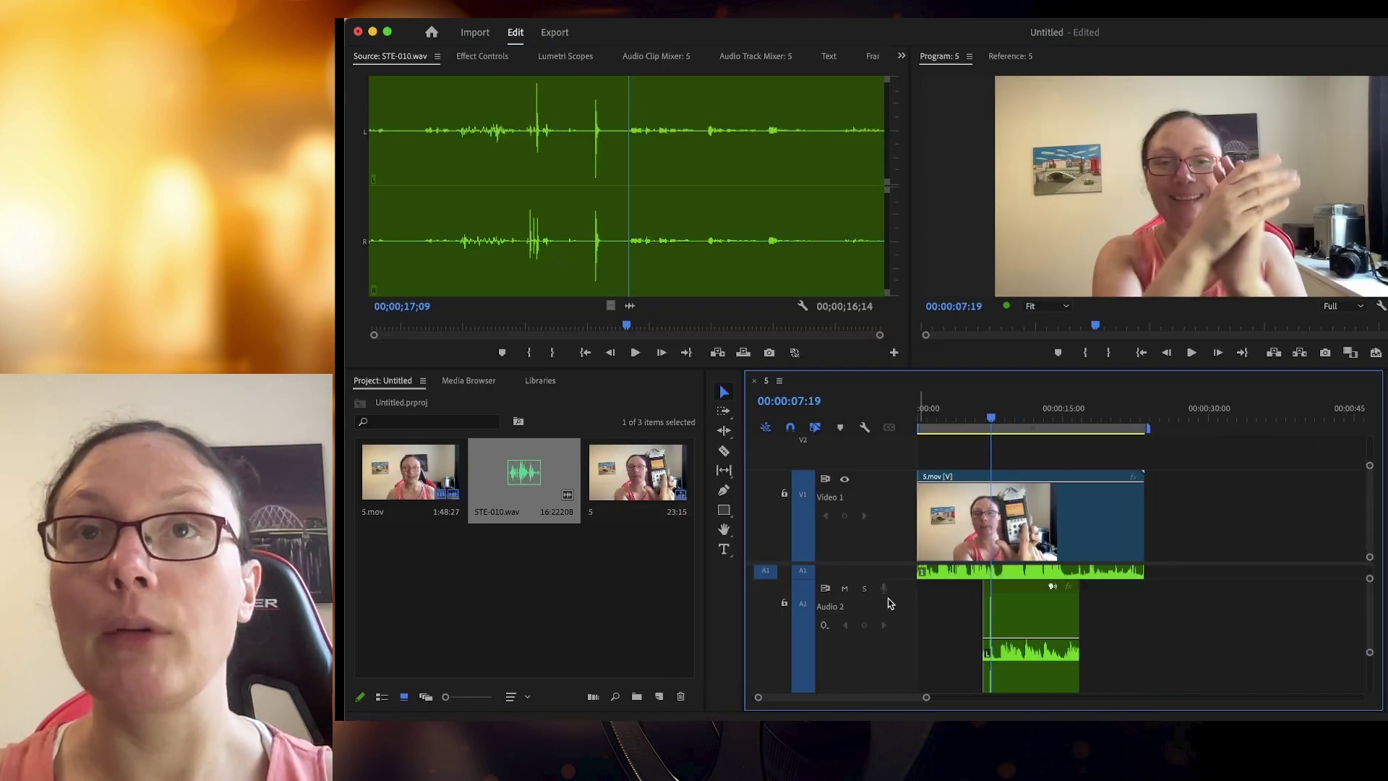
{"action": "scroll", "coordinate": [888, 610], "scroll_direction": "up", "scroll_amount": 5}
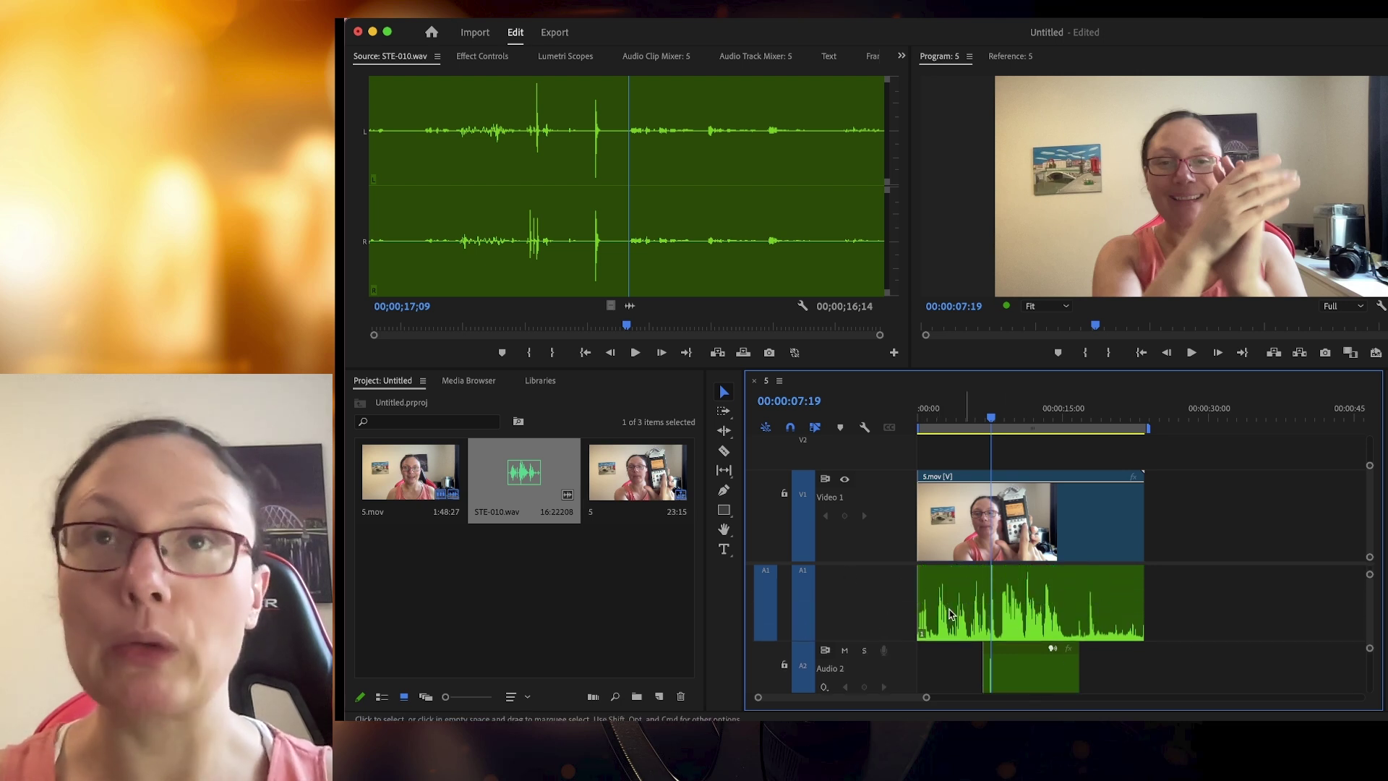
{"action": "scroll", "coordinate": [883, 642], "scroll_direction": "up", "scroll_amount": 3}
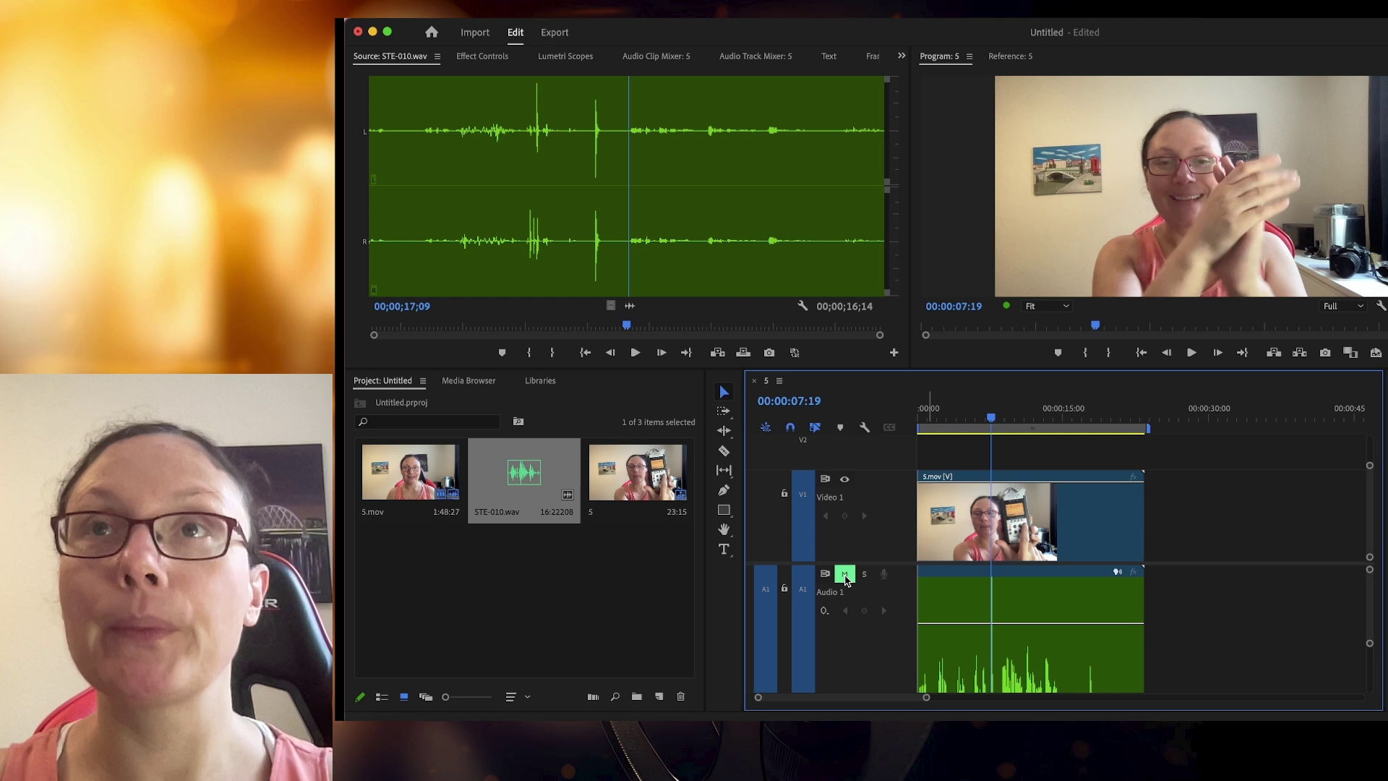
{"action": "scroll", "coordinate": [1008, 595], "scroll_direction": "down", "scroll_amount": 2}
{"action": "scroll", "coordinate": [1009, 594], "scroll_direction": "down", "scroll_amount": 2}
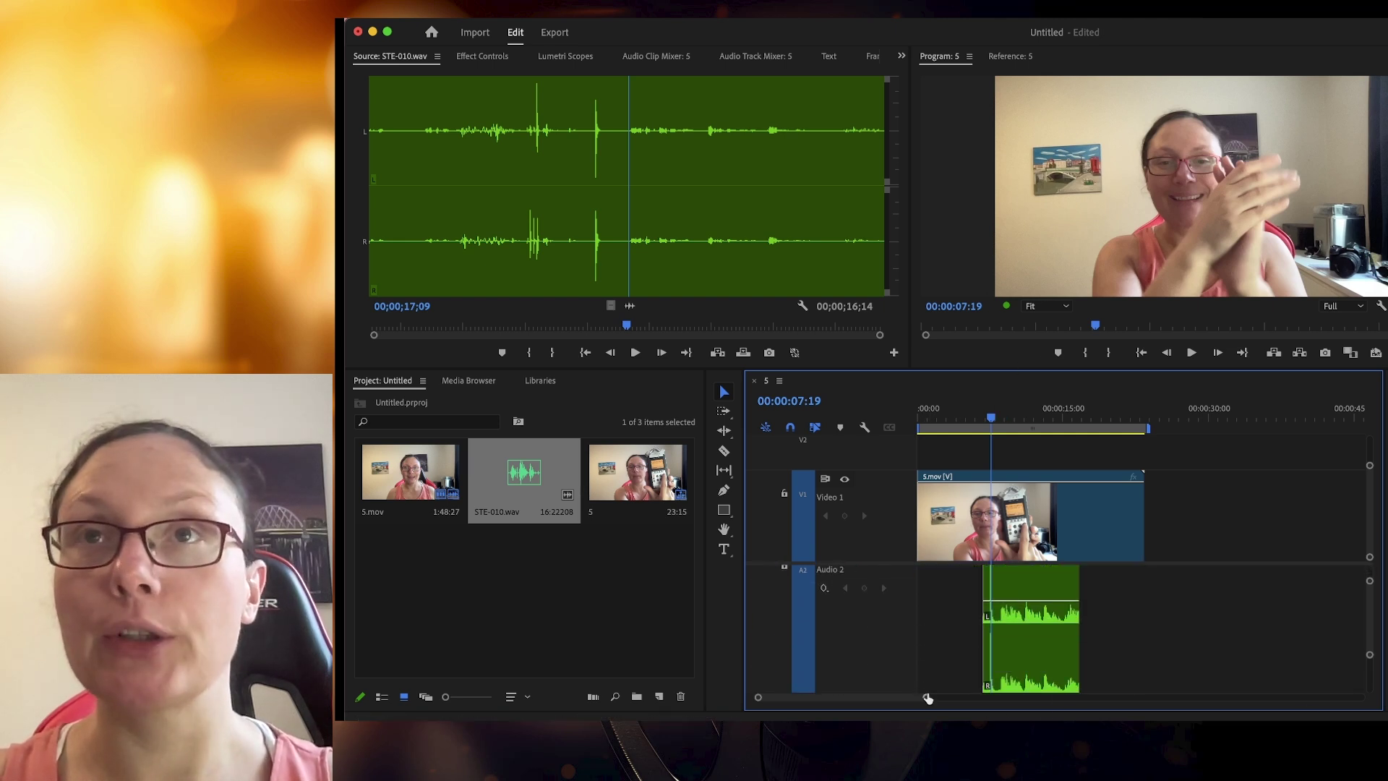
{"action": "left_click_drag", "start_coordinate": [927, 697], "coordinate": [867, 705]}
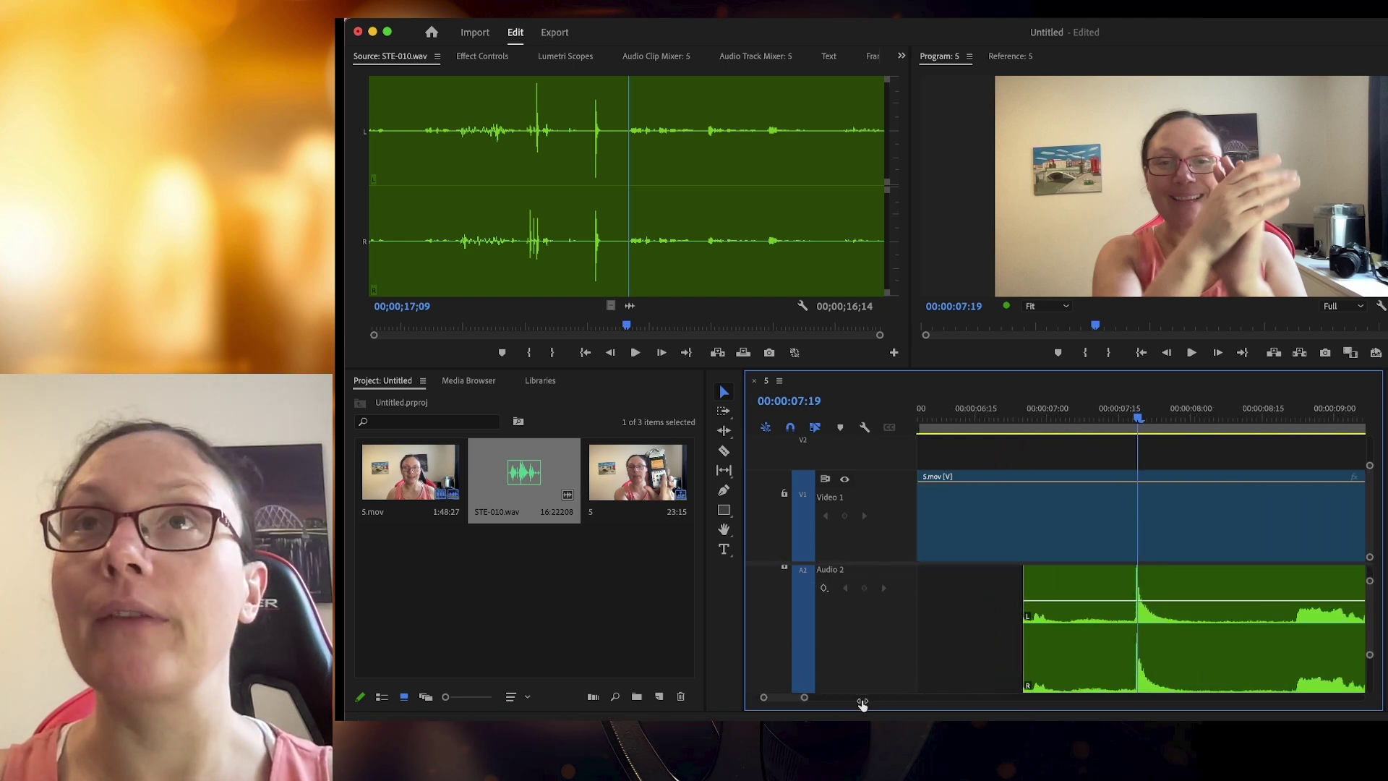
Play the synced sequence from near the clap and stop around 00:00:14:20
{"action": "left_click", "coordinate": [957, 248]}
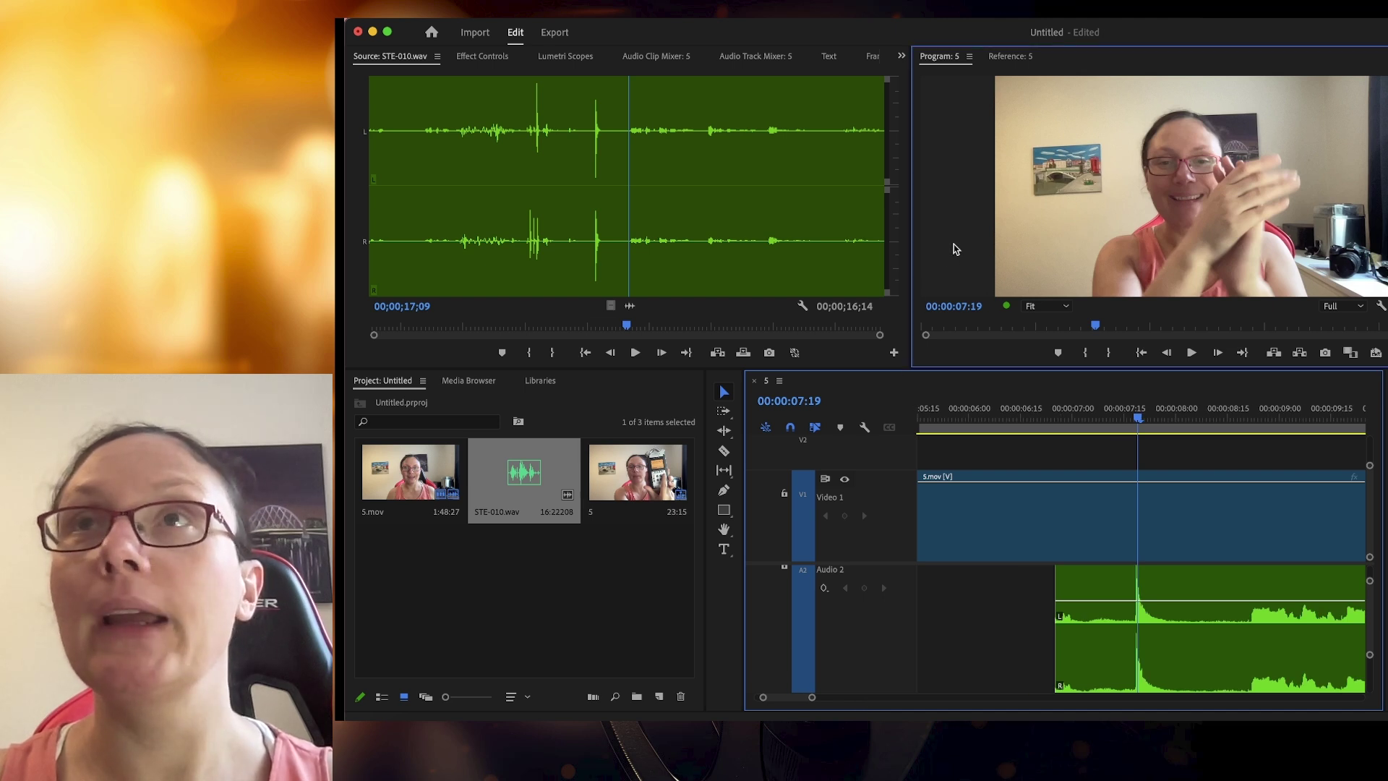
{"action": "left_click", "coordinate": [1129, 412]}
{"action": "key", "text": "space"}
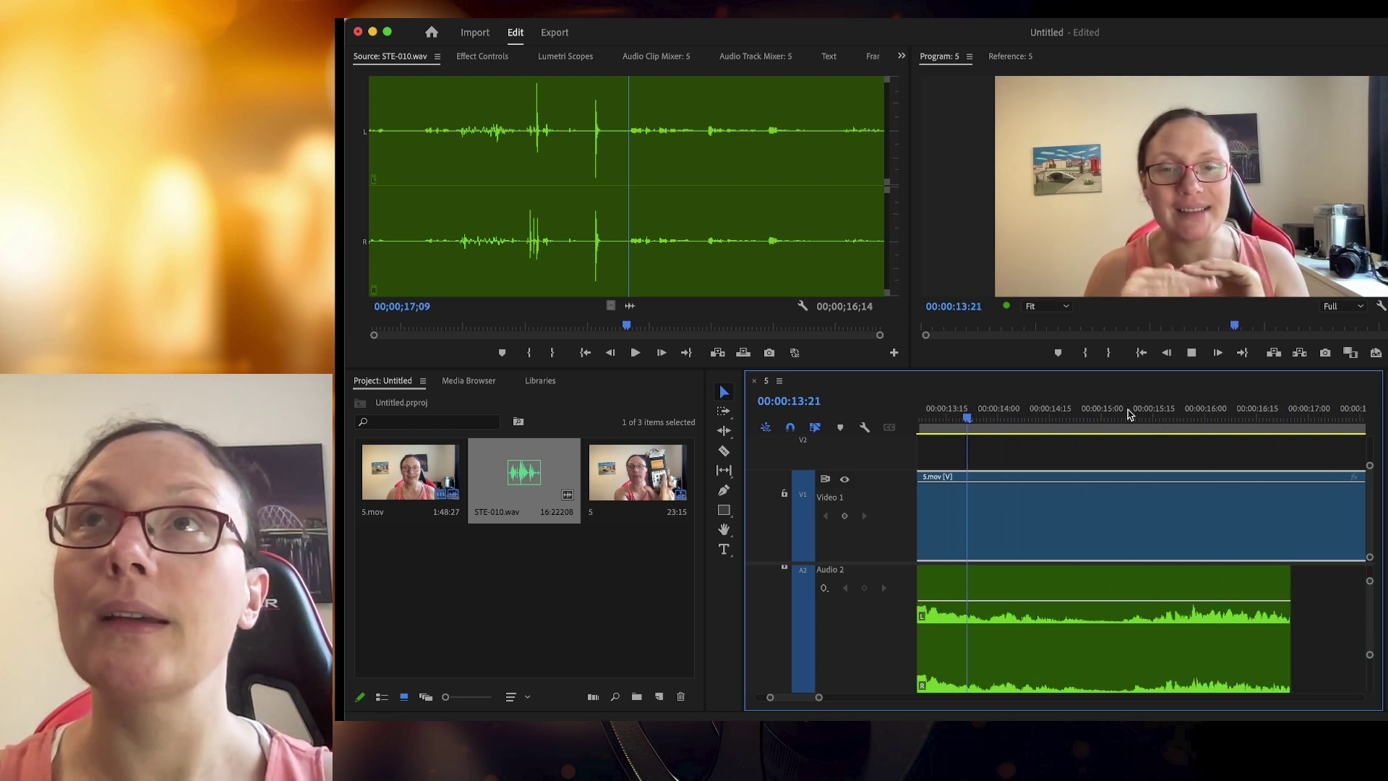
{"action": "key", "text": "space"}
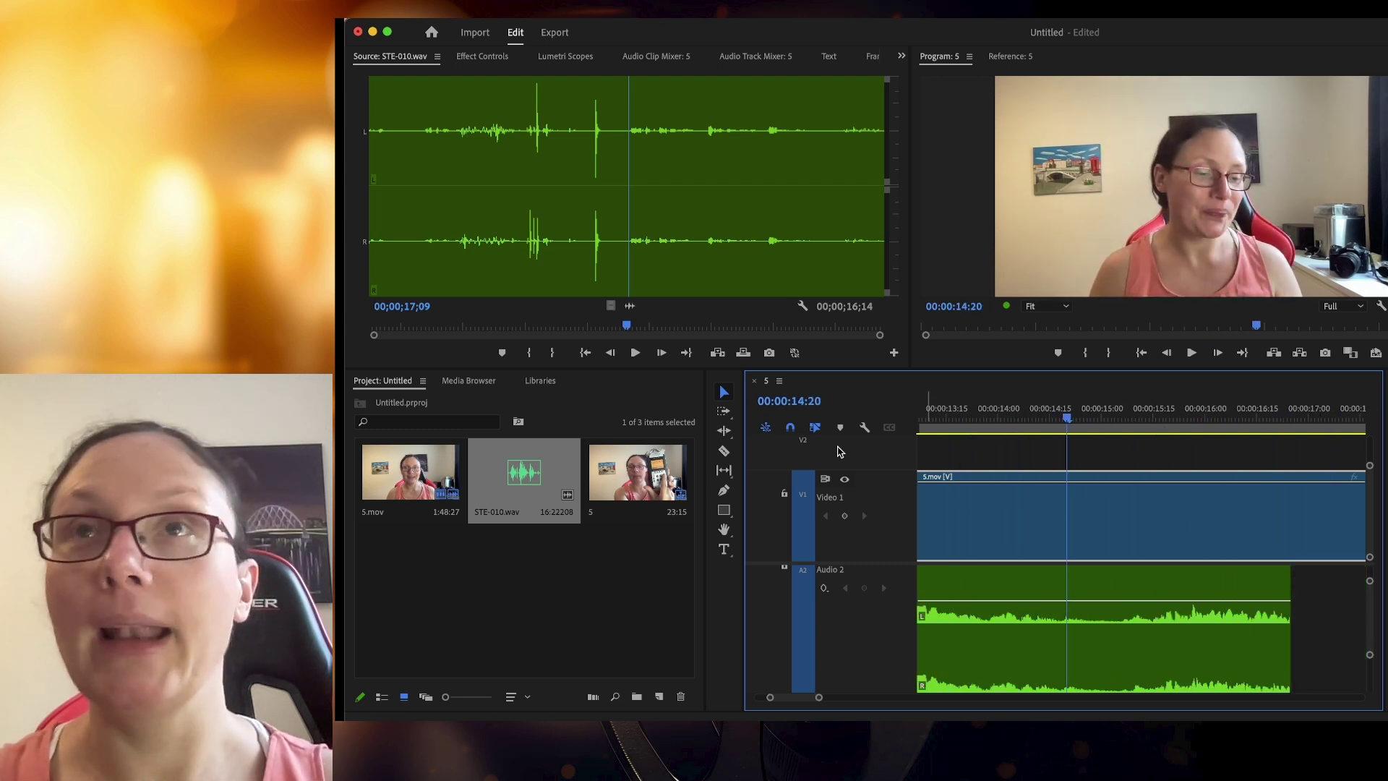
{"action": "left_click_drag", "start_coordinate": [817, 697], "coordinate": [1015, 697]}
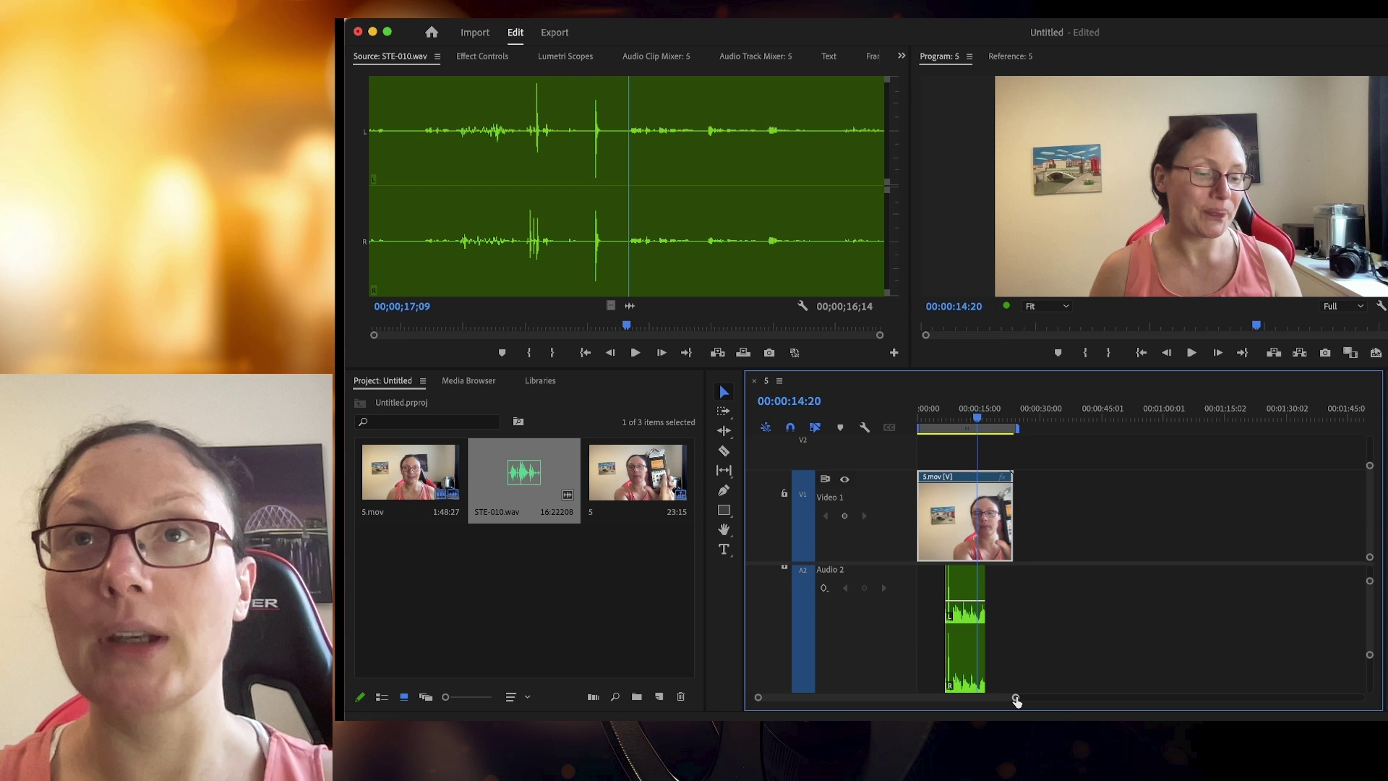
{"action": "left_click_drag", "start_coordinate": [1016, 700], "coordinate": [1111, 697]}
{"action": "scroll", "coordinate": [859, 663], "scroll_direction": "up", "scroll_amount": 2}
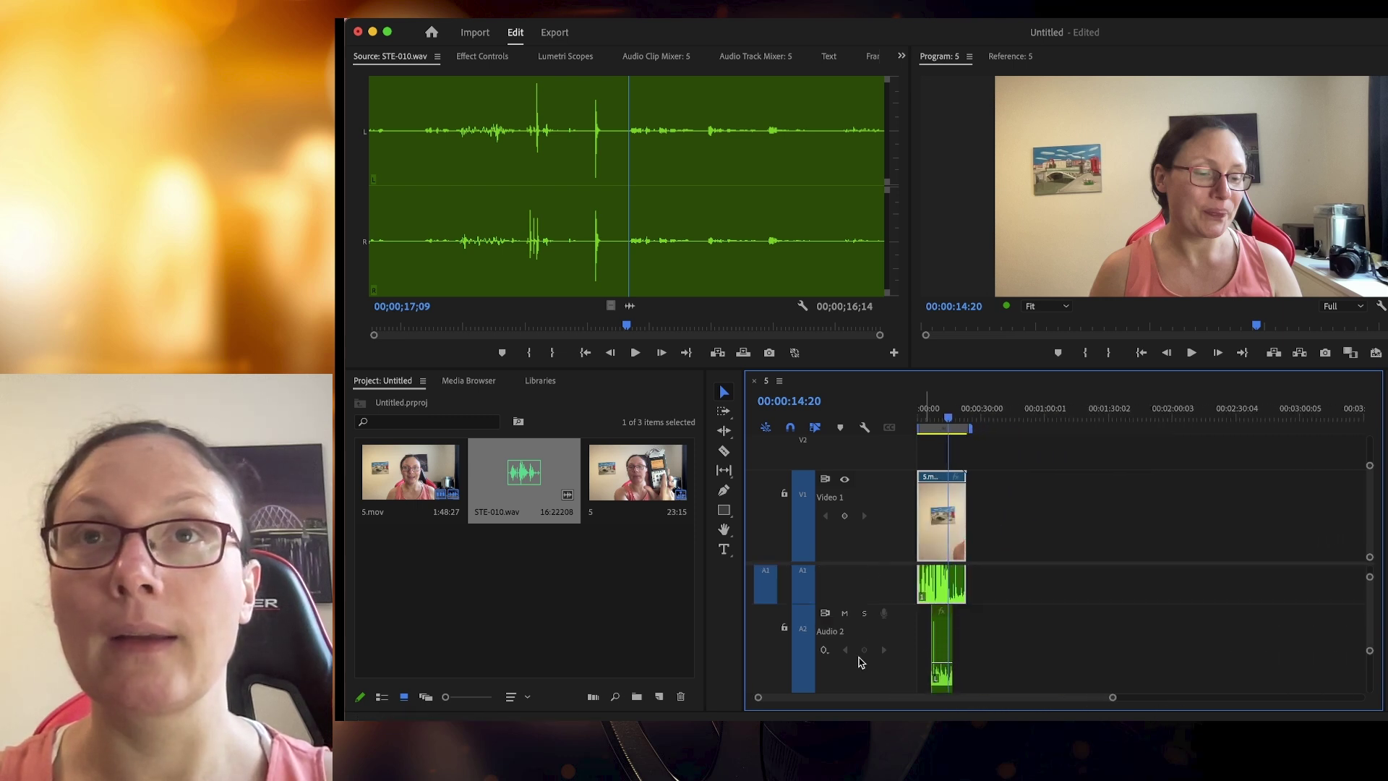
{"action": "scroll", "coordinate": [859, 662], "scroll_direction": "up", "scroll_amount": 2}
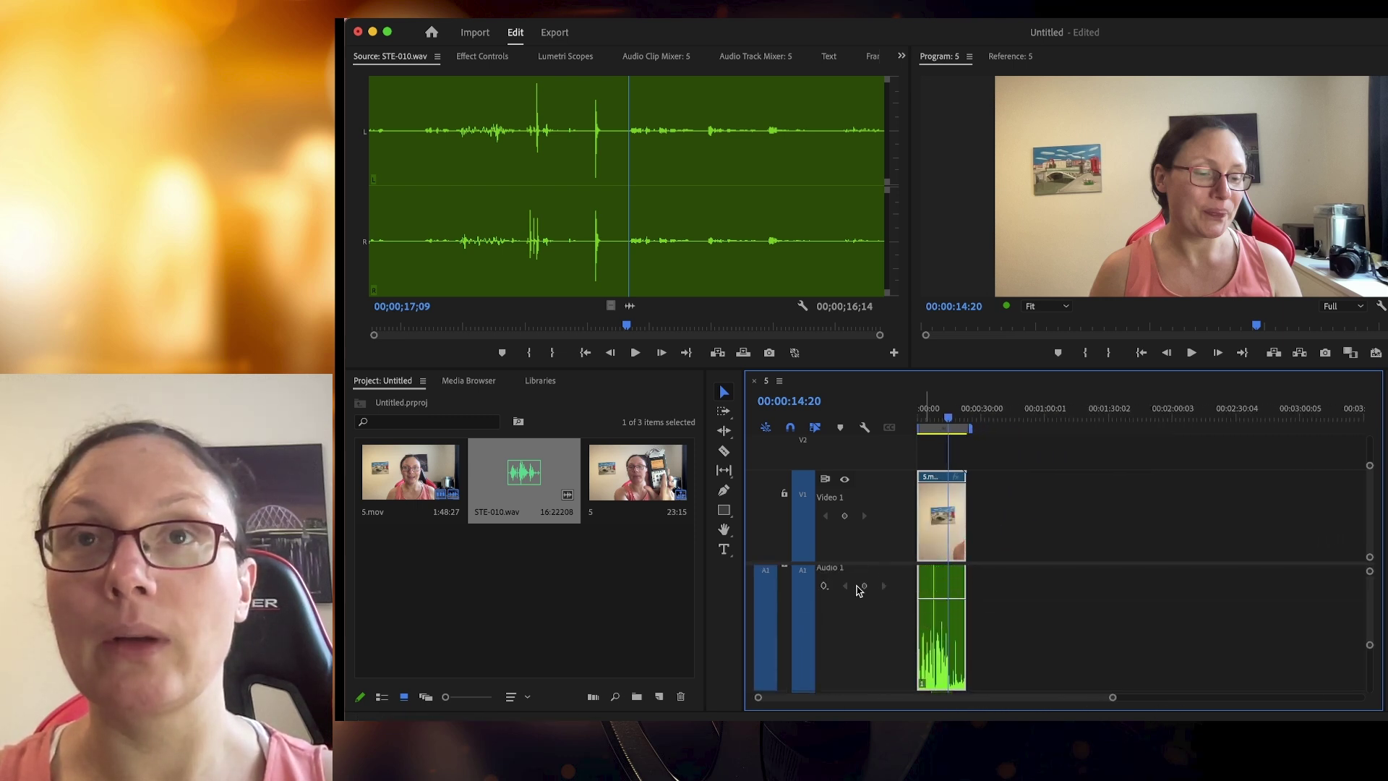
{"action": "scroll", "coordinate": [857, 620], "scroll_direction": "down", "scroll_amount": 2}
{"action": "scroll", "coordinate": [844, 590], "scroll_direction": "up", "scroll_amount": 1}
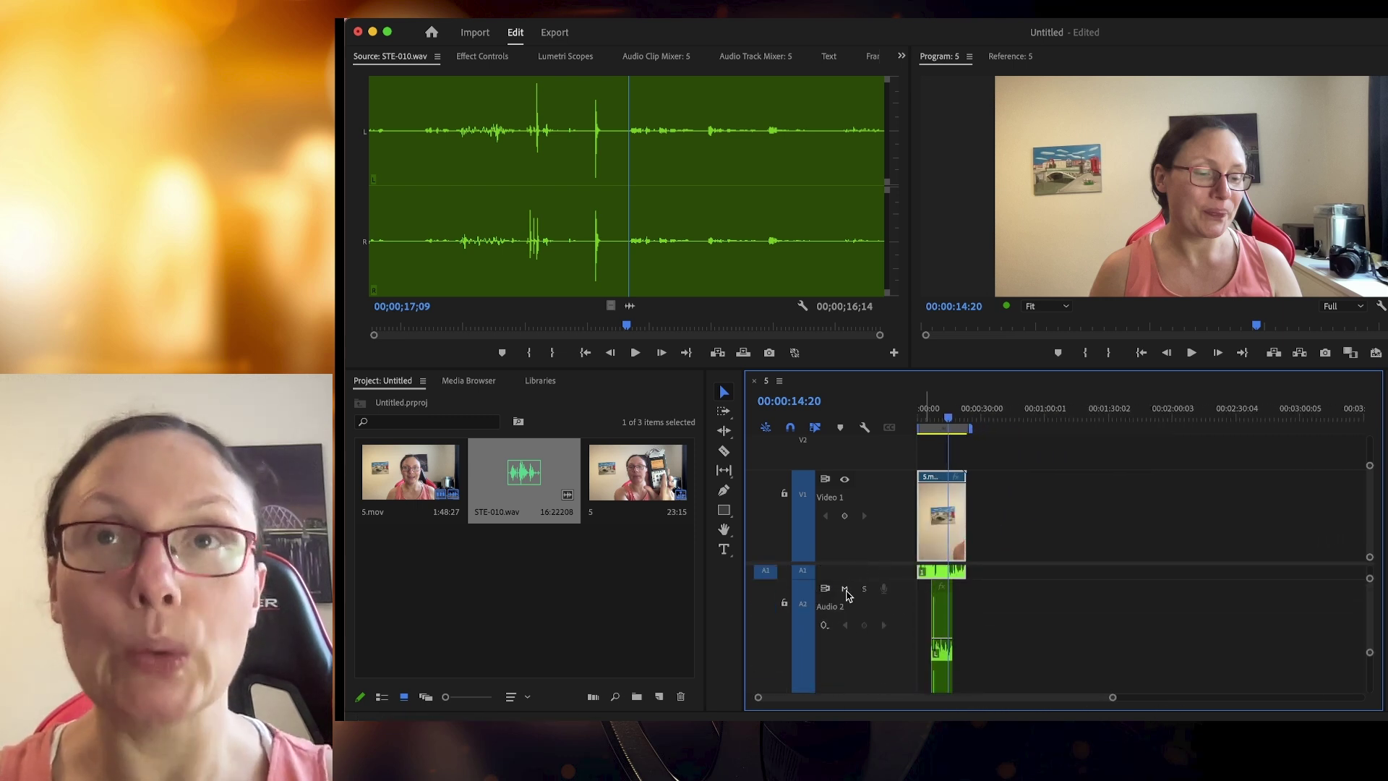
{"action": "scroll", "coordinate": [847, 593], "scroll_direction": "up", "scroll_amount": 2}
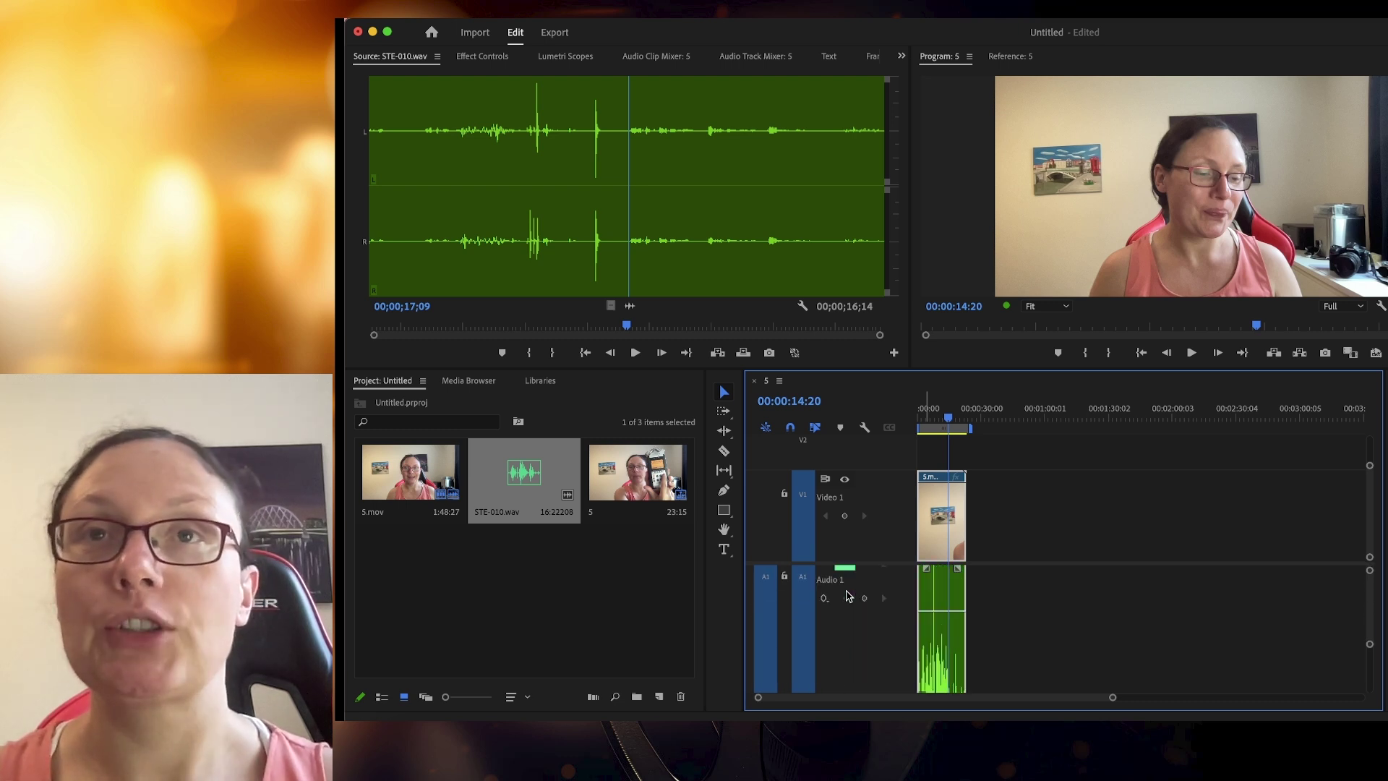
Unmute Audio 1, zoom in on the clips, and cue the playhead to 00:00:07:07
{"action": "left_click", "coordinate": [846, 579]}
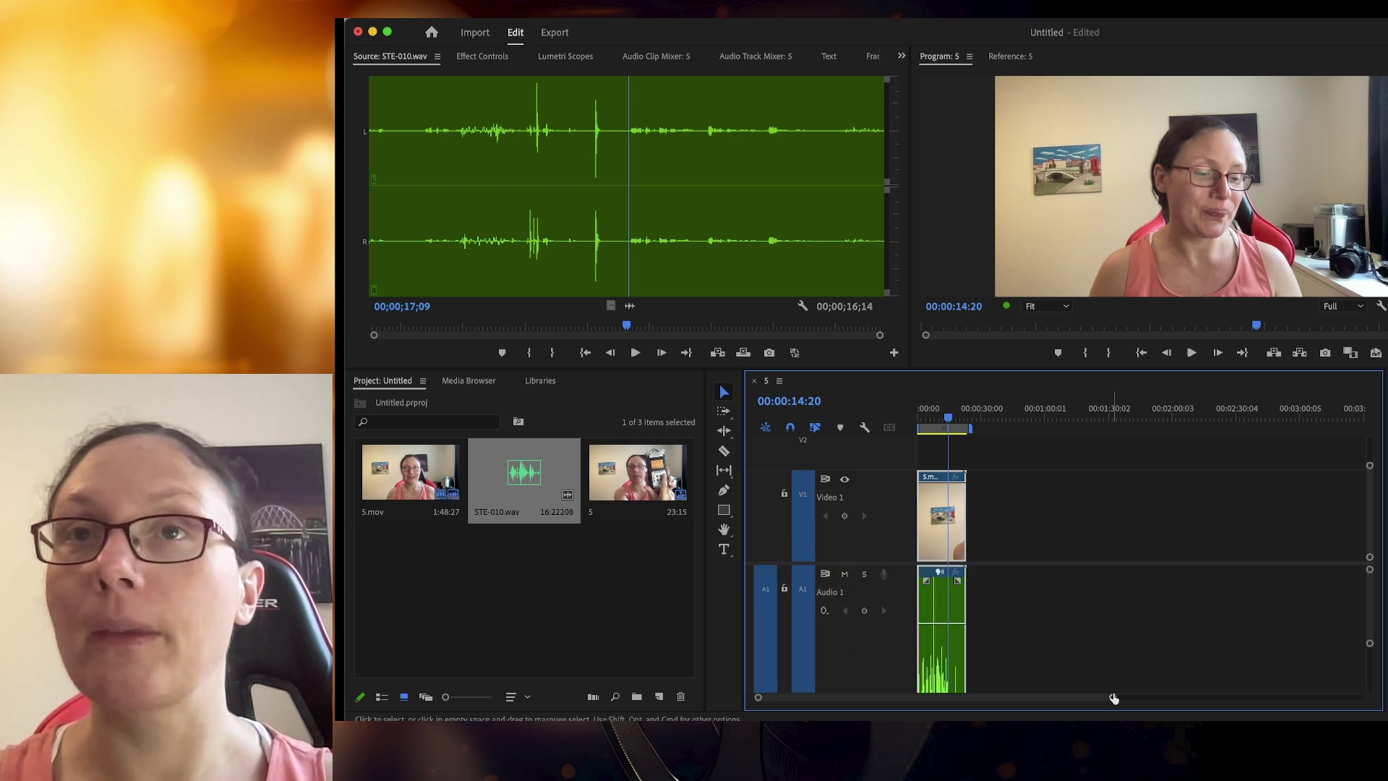
{"action": "left_click_drag", "start_coordinate": [1114, 699], "coordinate": [908, 699]}
{"action": "scroll", "coordinate": [970, 644], "scroll_direction": "down", "scroll_amount": 2}
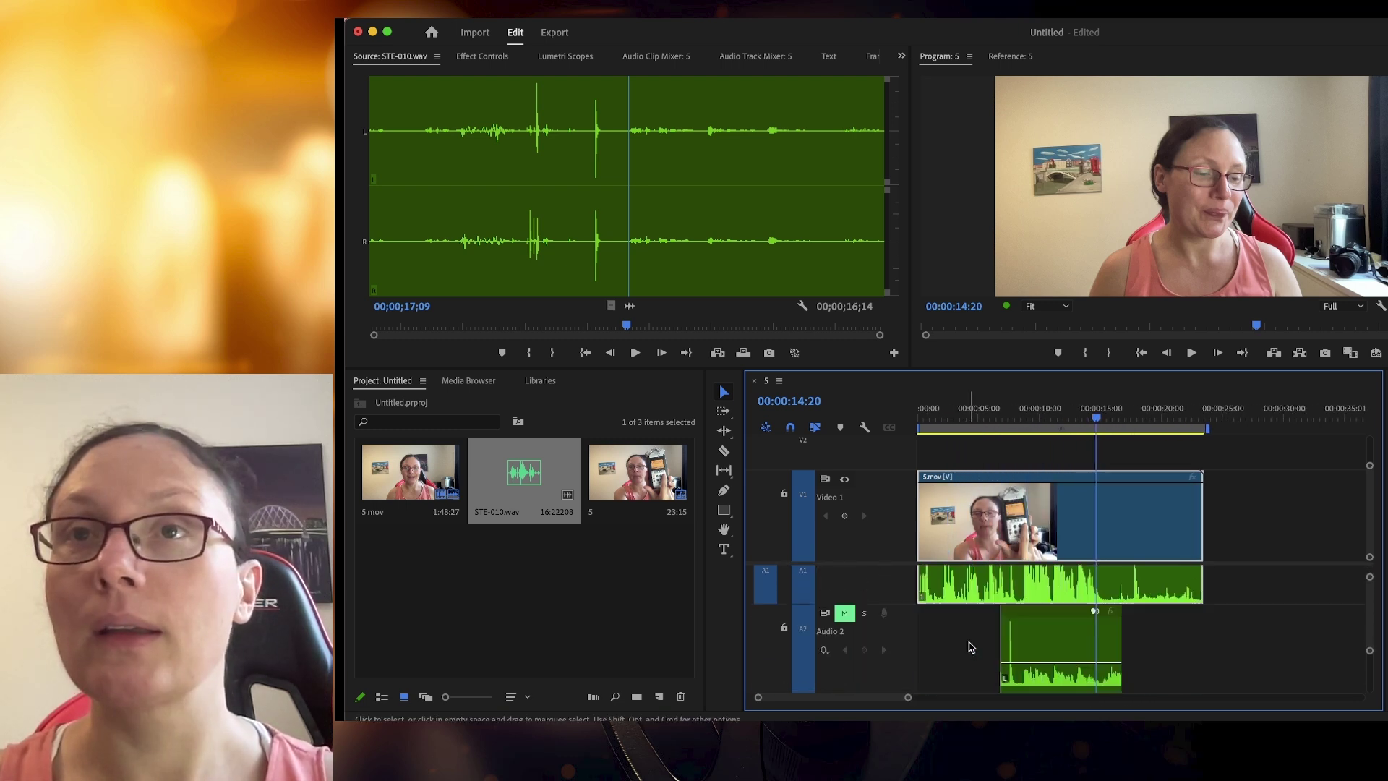
{"action": "left_click", "coordinate": [1009, 410]}
{"action": "key", "text": "space"}
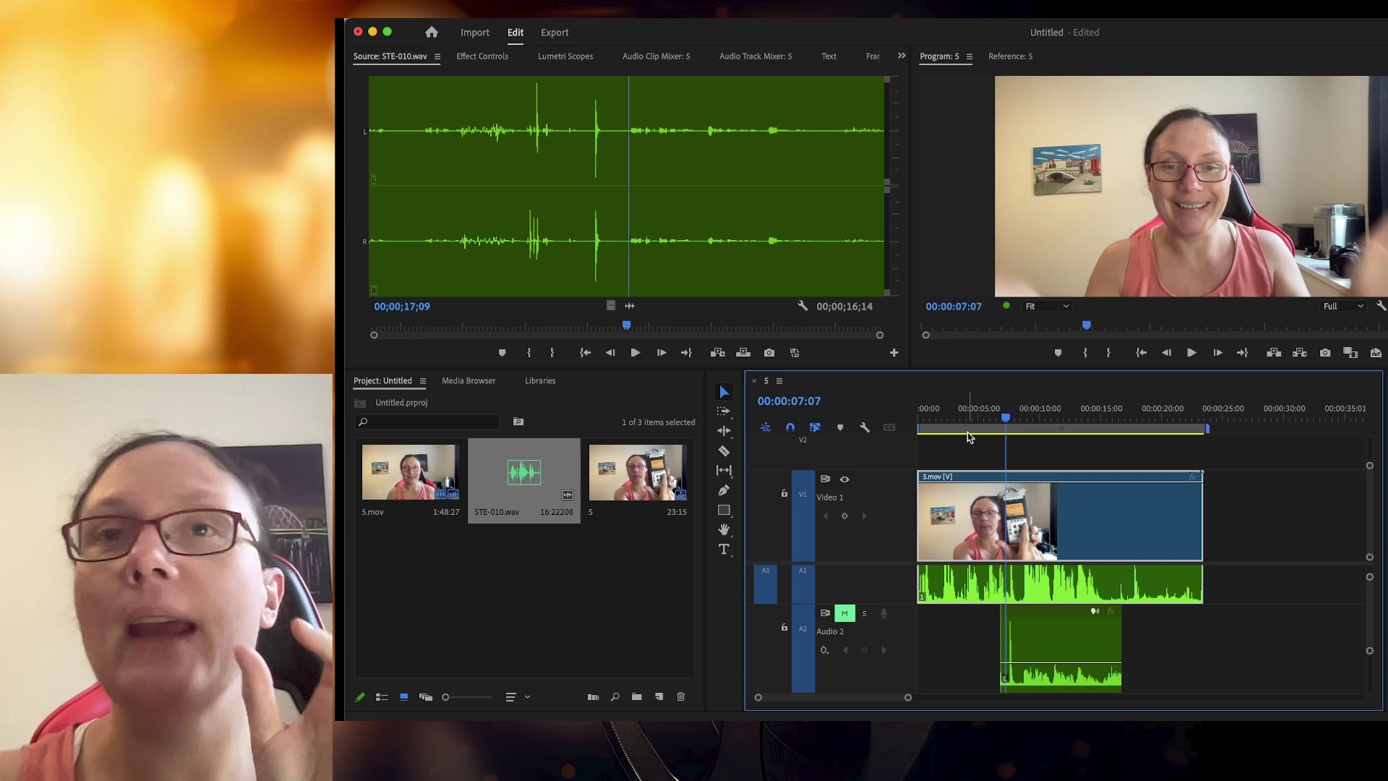
Toggle the maximized timeline and move the playhead to 00:00:12:04
{"action": "left_click", "coordinate": [1077, 403]}
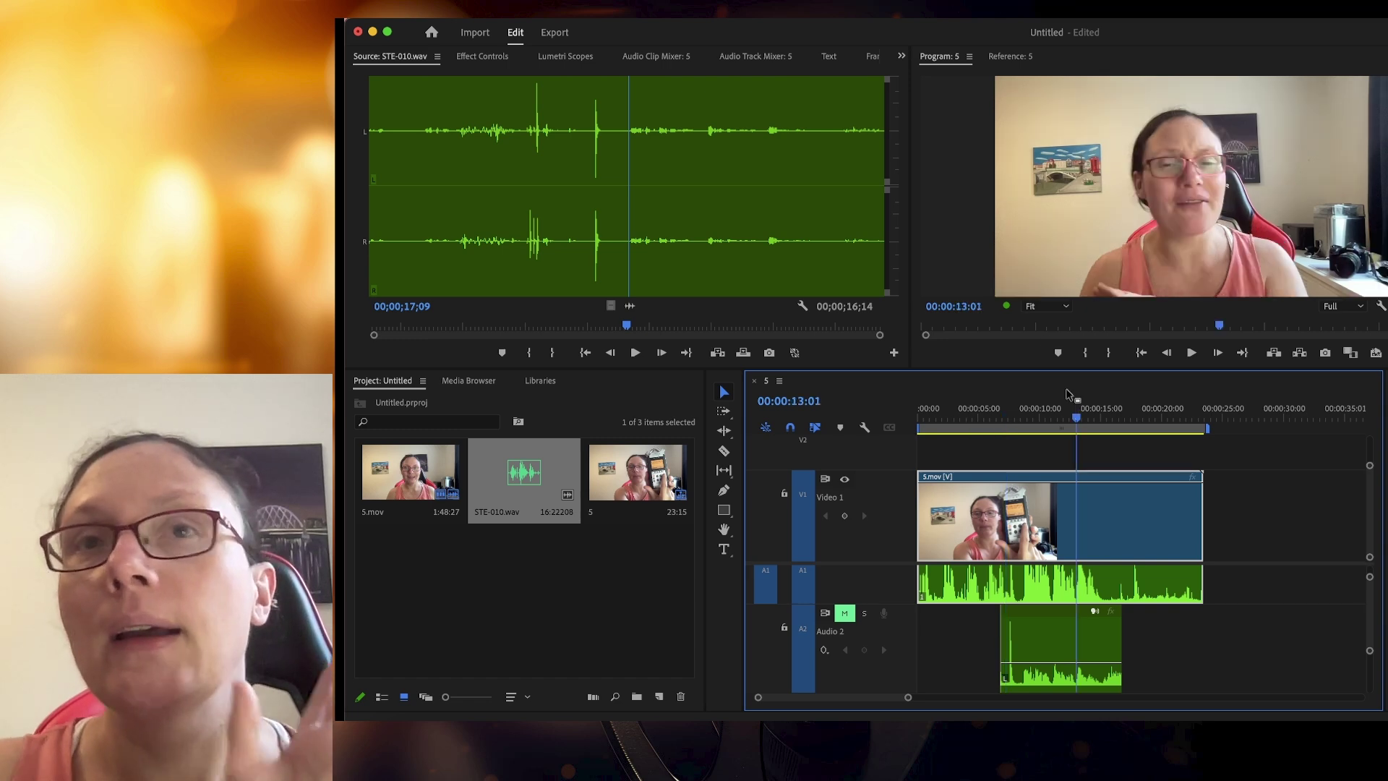
{"action": "key", "text": "grave"}
{"action": "key", "text": "grave"}
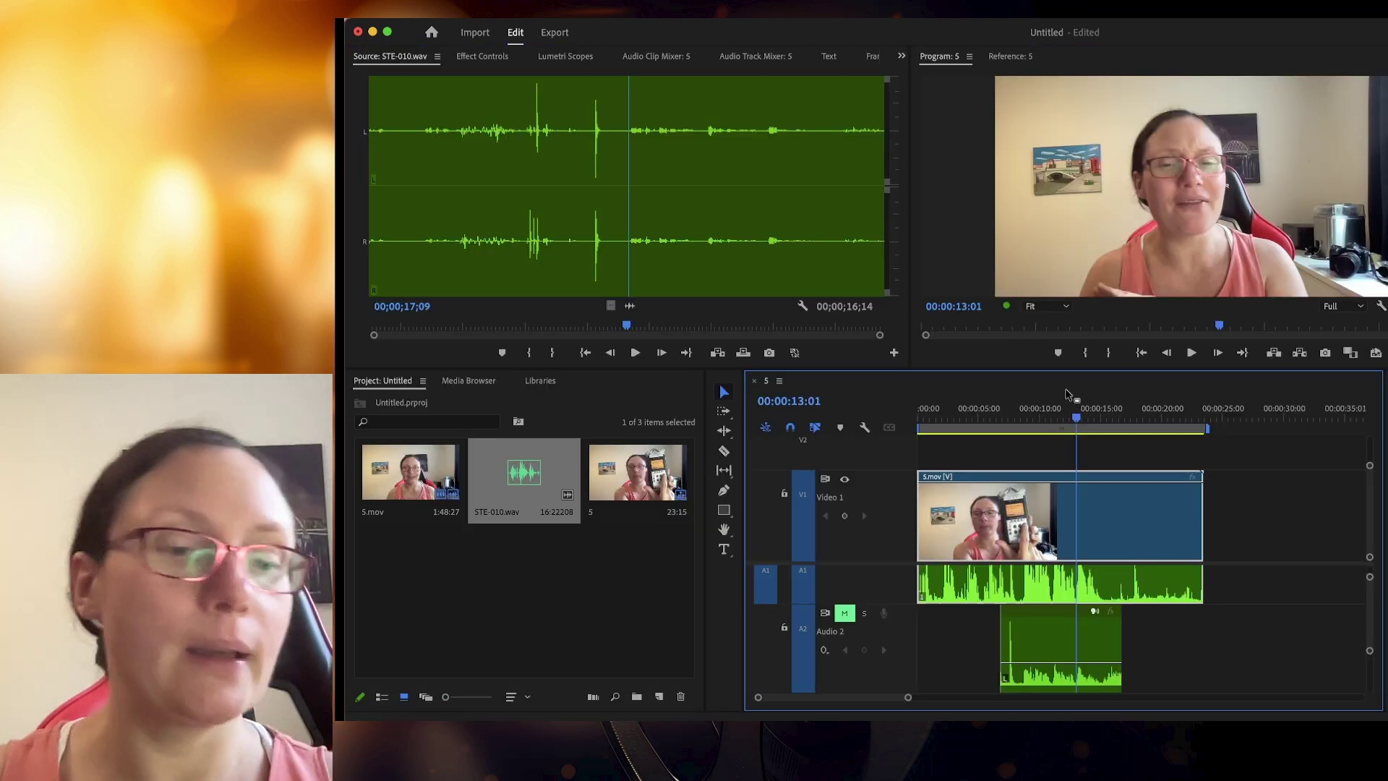
{"action": "key", "text": "grave"}
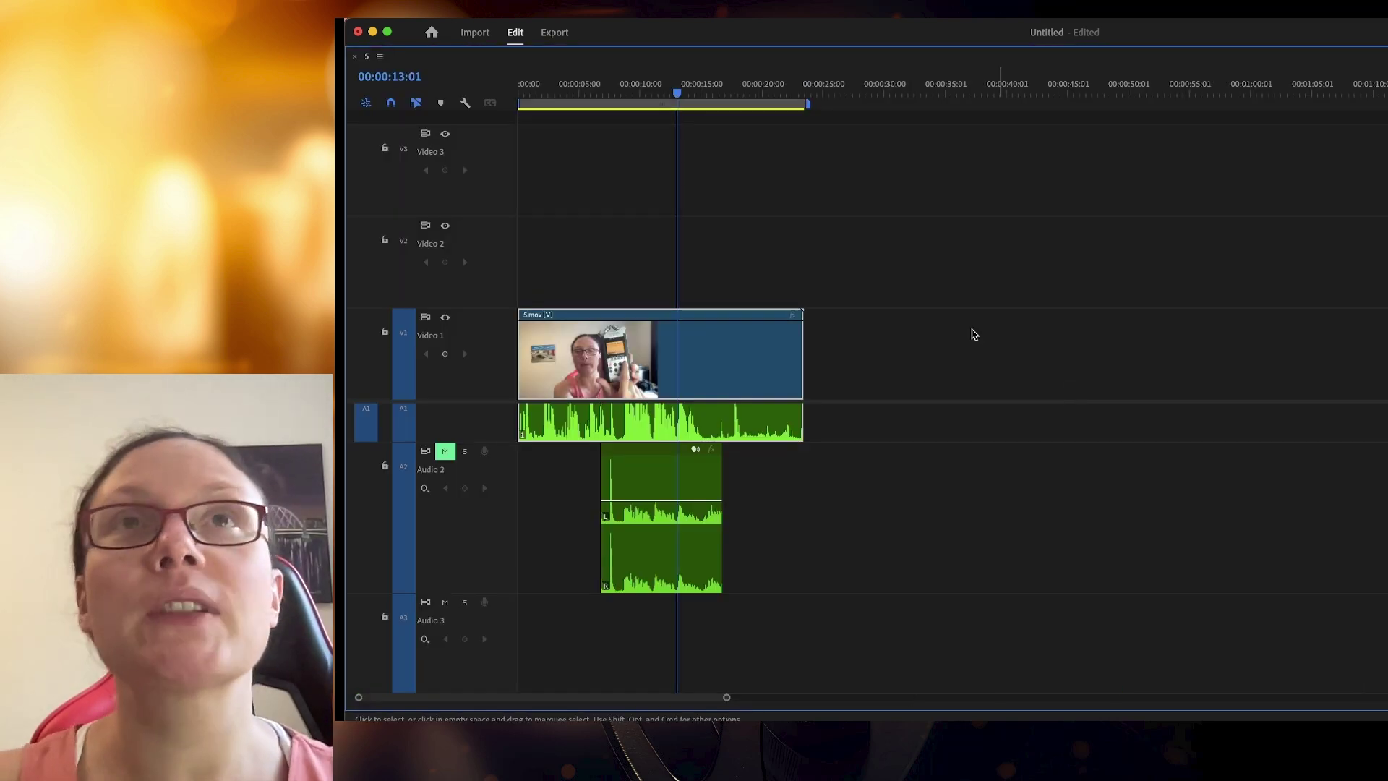
{"action": "left_click", "coordinate": [667, 85]}
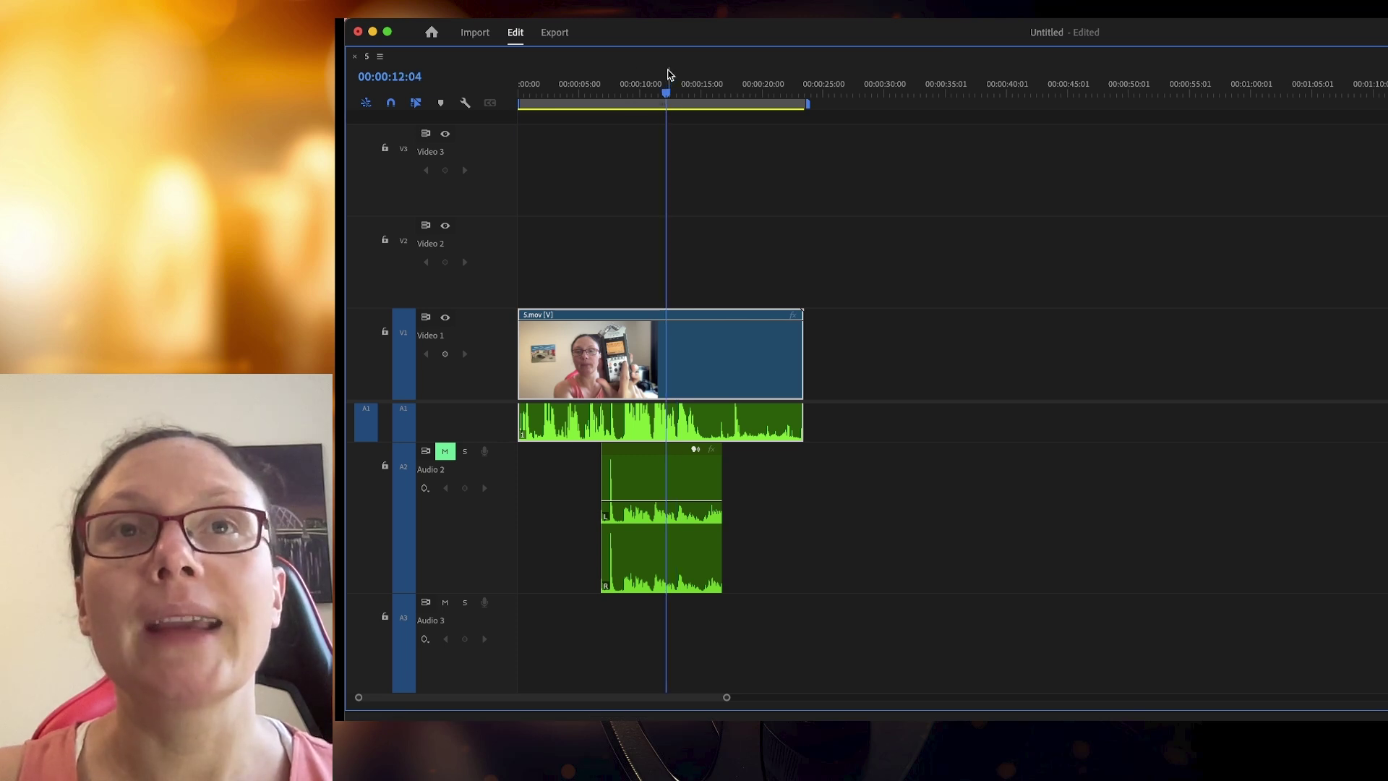
{"action": "key", "text": "grave"}
Maximize the recorder waveform, set the source playhead on its clap peak, and restore
{"action": "key", "text": "grave"}
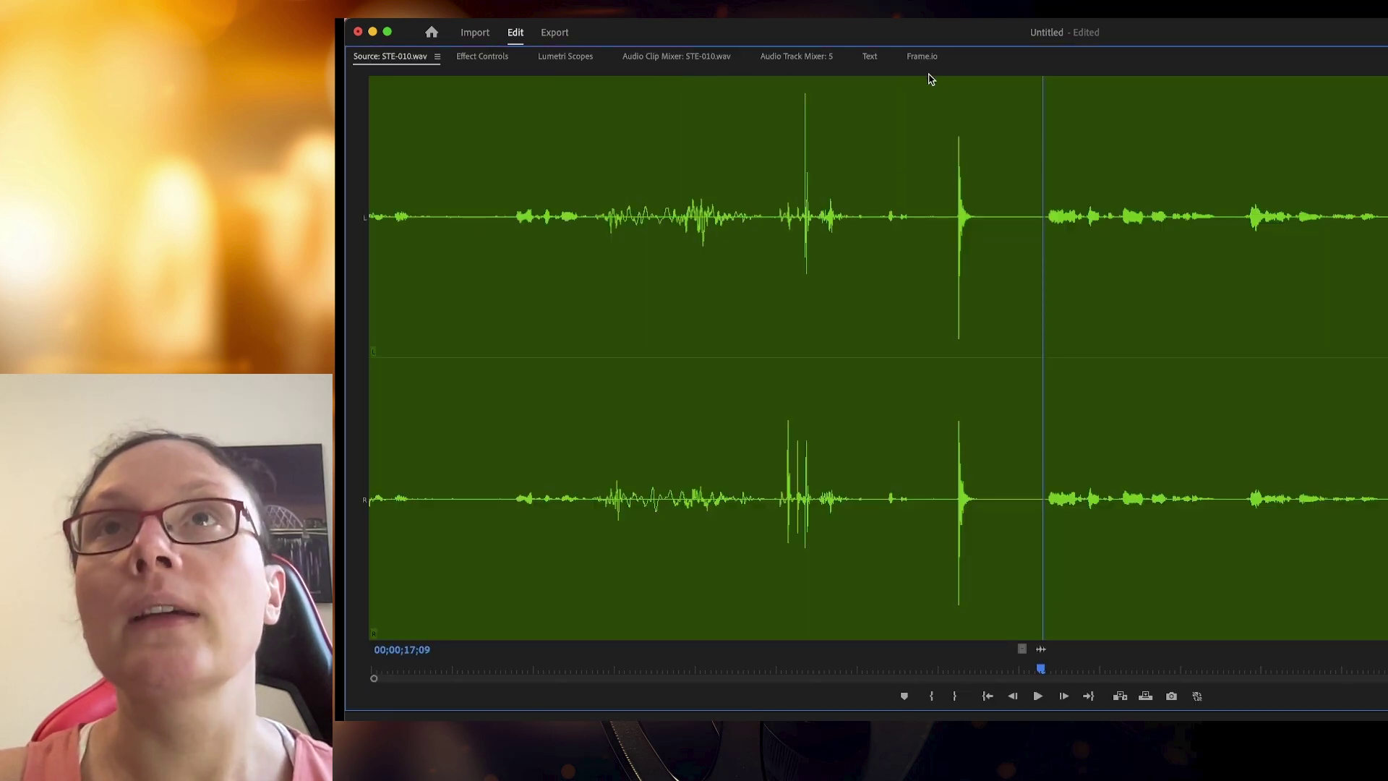
{"action": "left_click", "coordinate": [944, 87]}
{"action": "key", "text": "grave"}
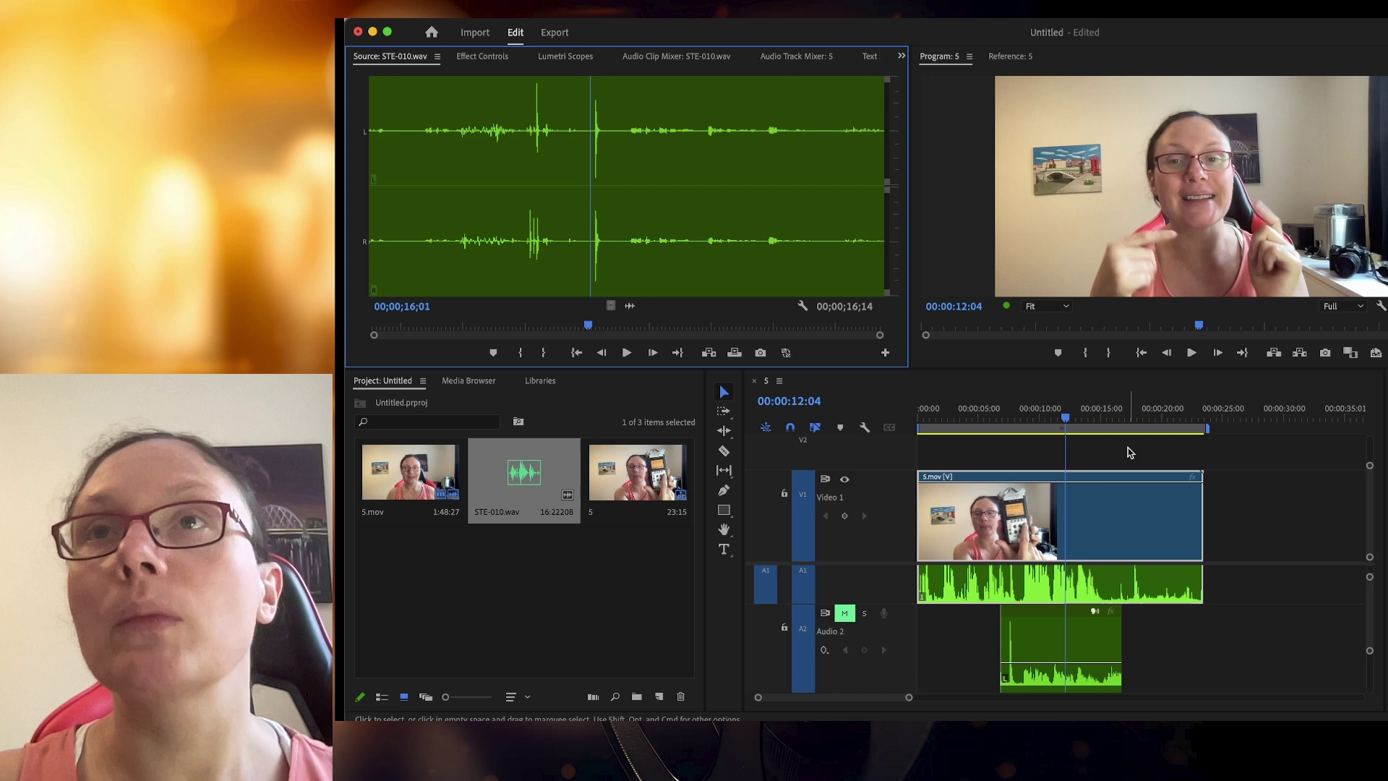
{"action": "key", "text": "grave"}
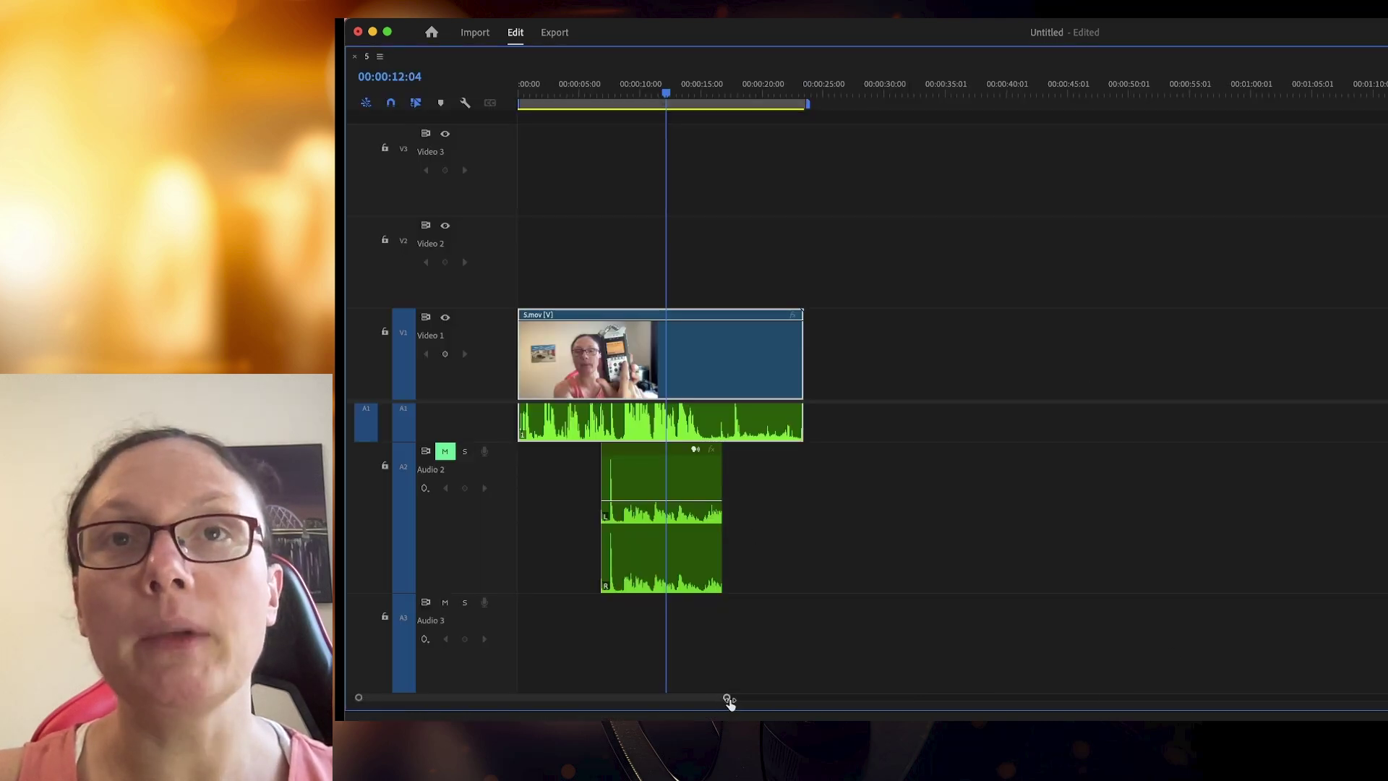
{"action": "left_click_drag", "start_coordinate": [729, 700], "coordinate": [539, 705]}
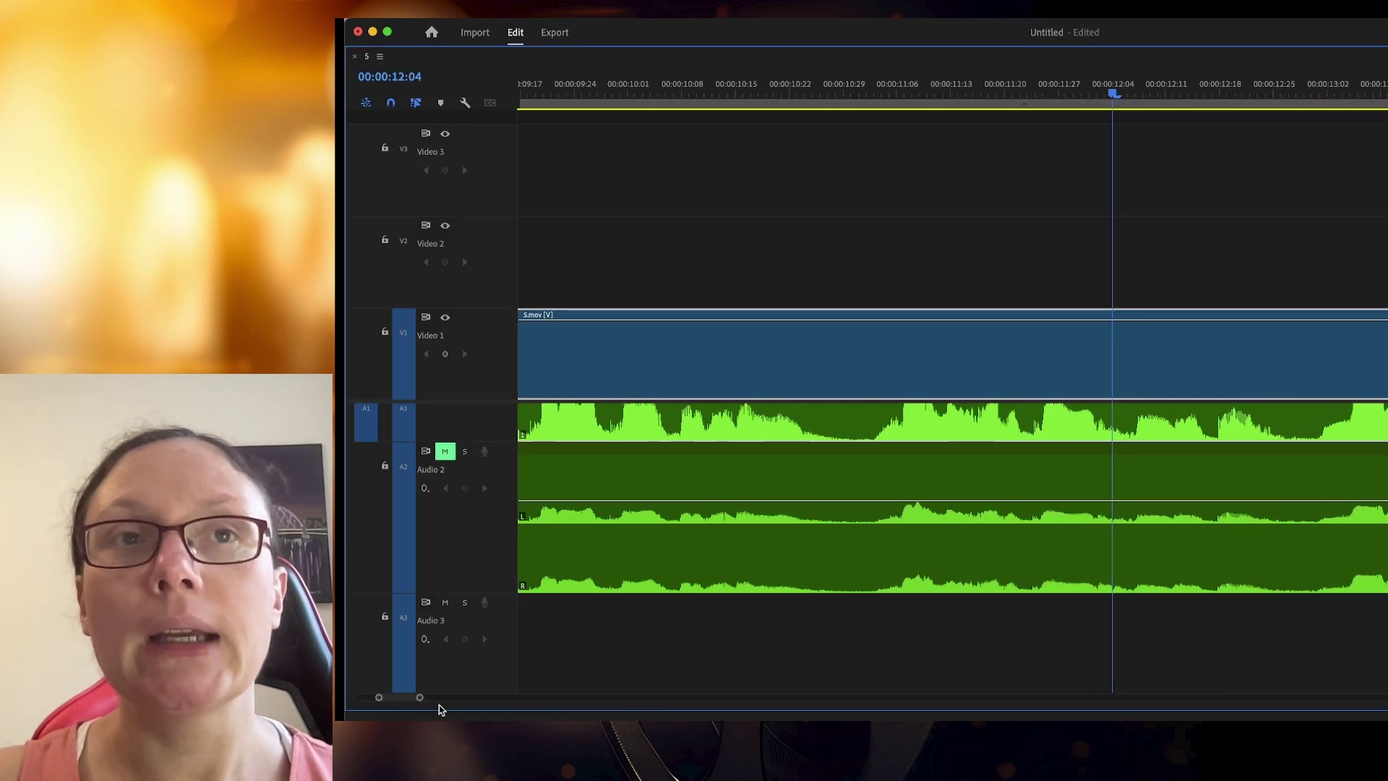
{"action": "left_click_drag", "start_coordinate": [397, 702], "coordinate": [392, 702]}
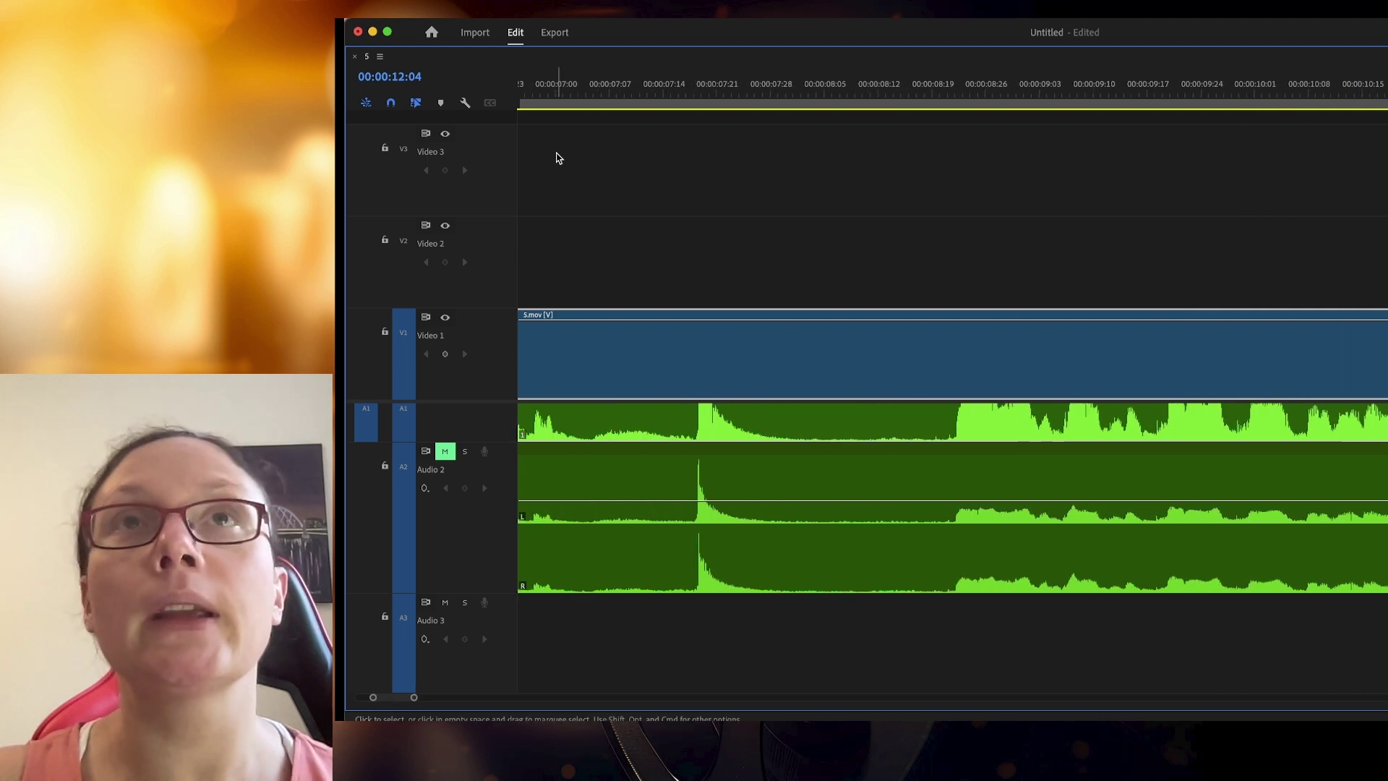
Zoom in, set the playhead on the clap peak at 00:00:07:18, and unmute Audio 2
{"action": "left_click", "coordinate": [694, 100]}
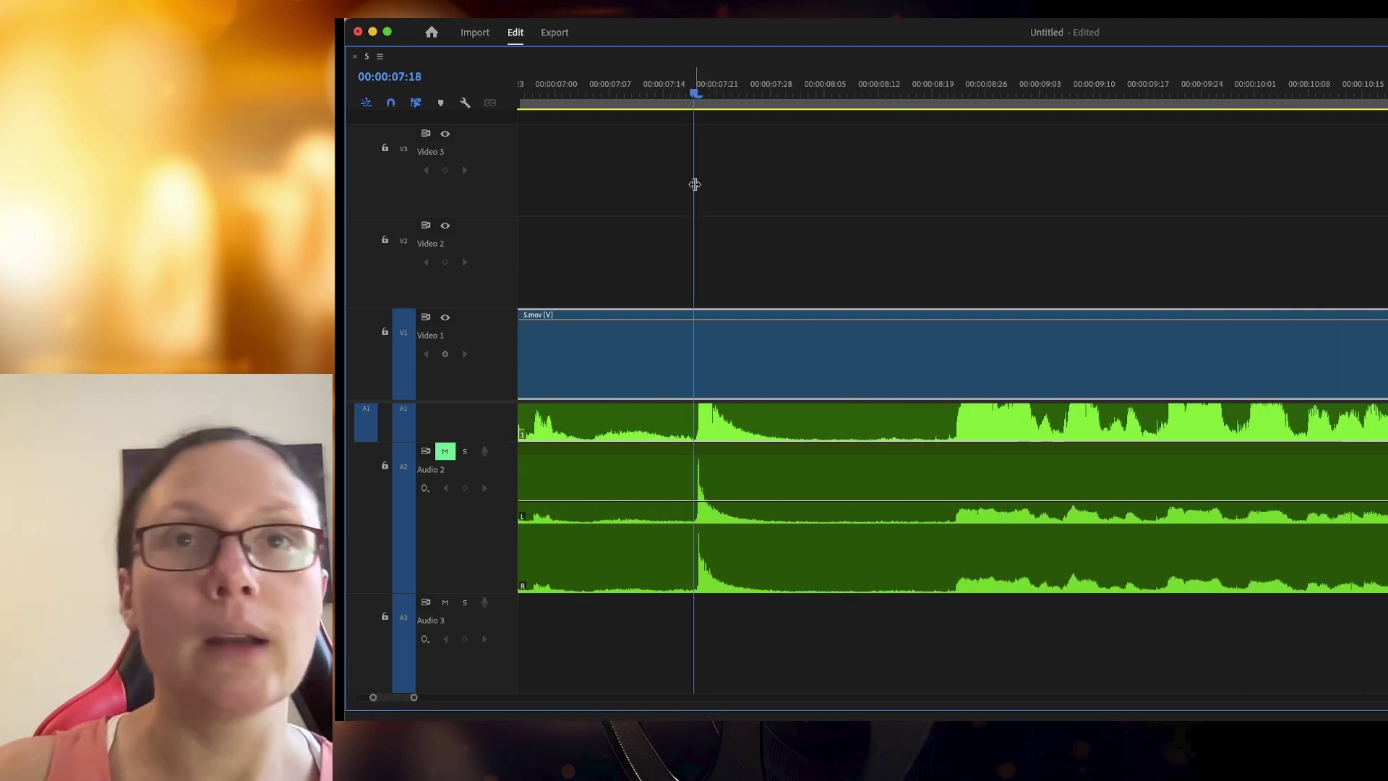
{"action": "left_click_drag", "start_coordinate": [415, 700], "coordinate": [387, 705]}
{"action": "mouse_move", "coordinate": [1057, 99]}
{"action": "left_mouse_down"}
{"action": "mouse_move", "coordinate": [1071, 101]}
{"action": "mouse_move", "coordinate": [1057, 102]}
{"action": "left_mouse_up"}
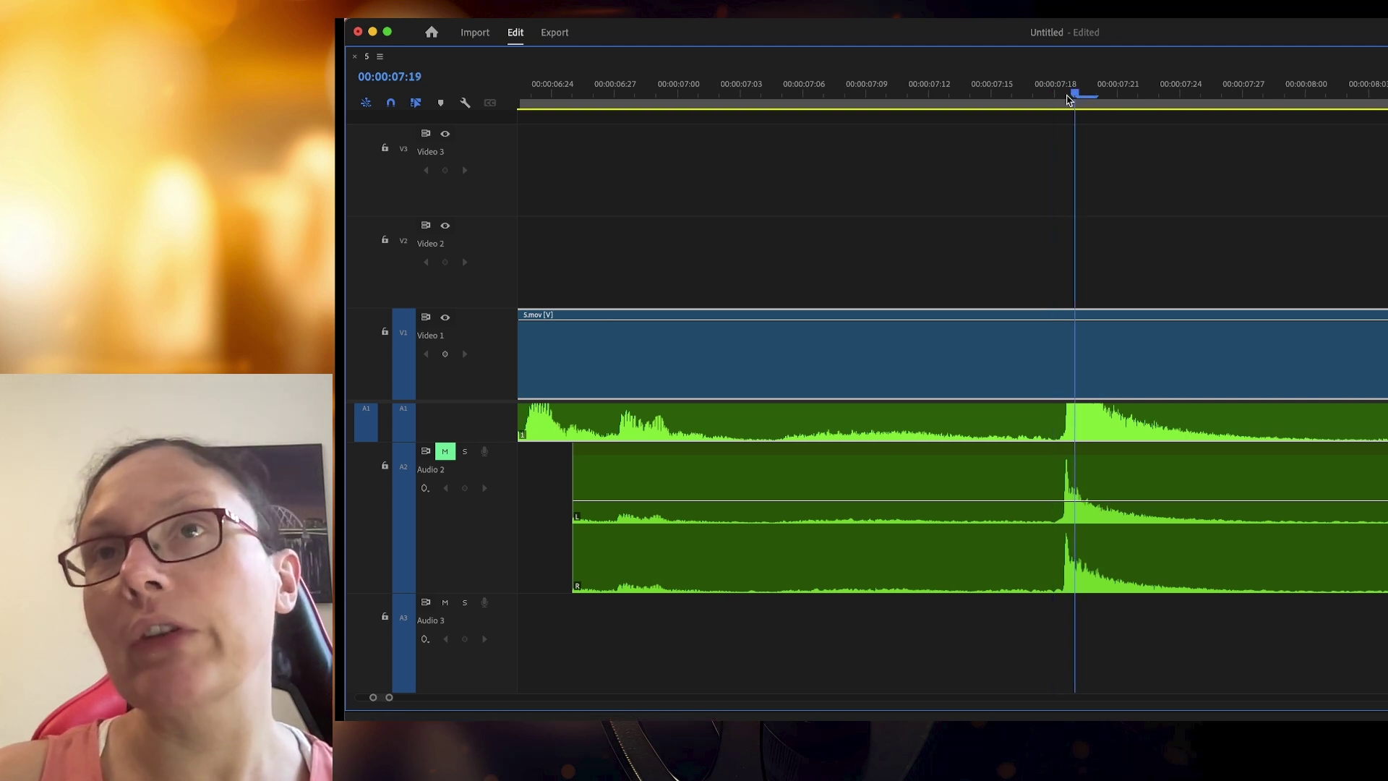
{"action": "scroll", "coordinate": [1161, 510], "scroll_direction": "up", "scroll_amount": 3}
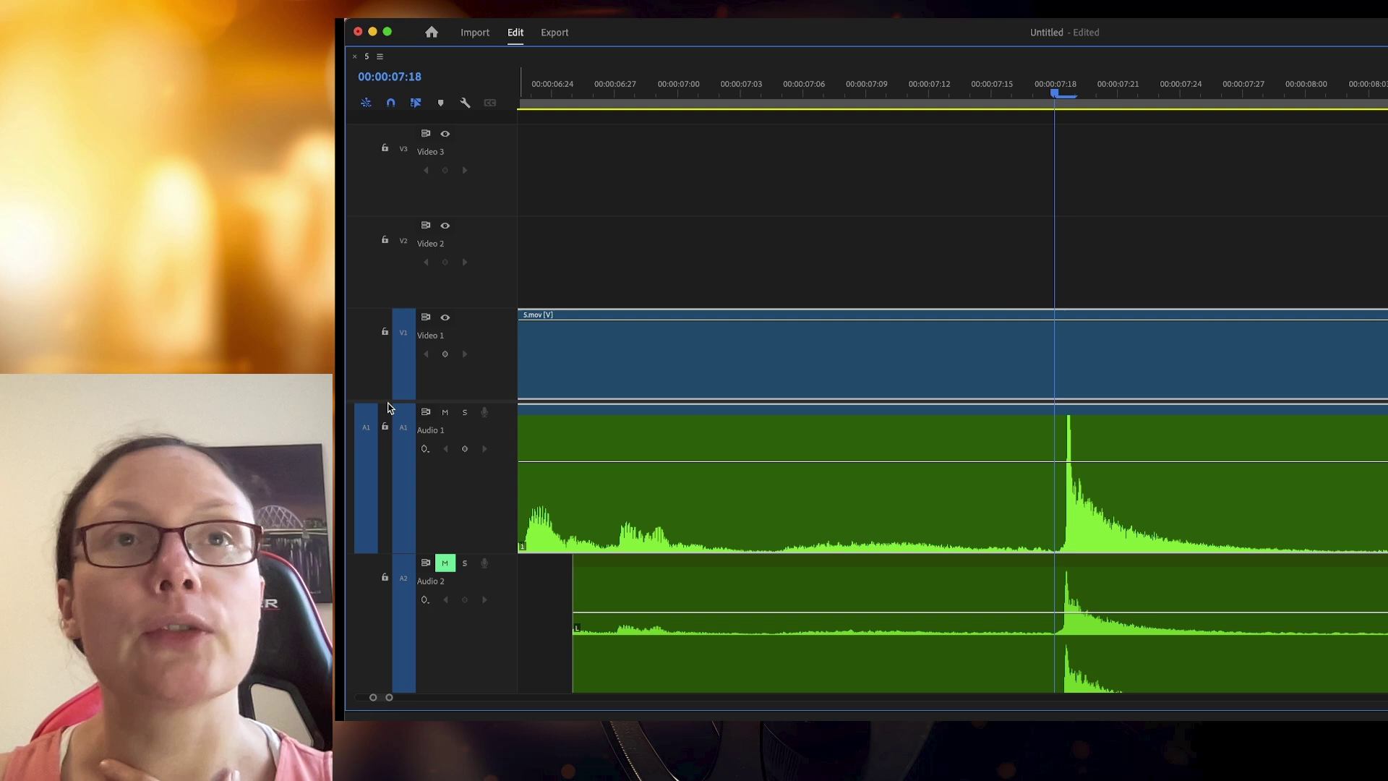
{"action": "left_click", "coordinate": [445, 563]}
Restore the multi-panel layout and play the synced sequence from the clap, stopping at 00:00:14:17
{"action": "key", "text": "grave"}
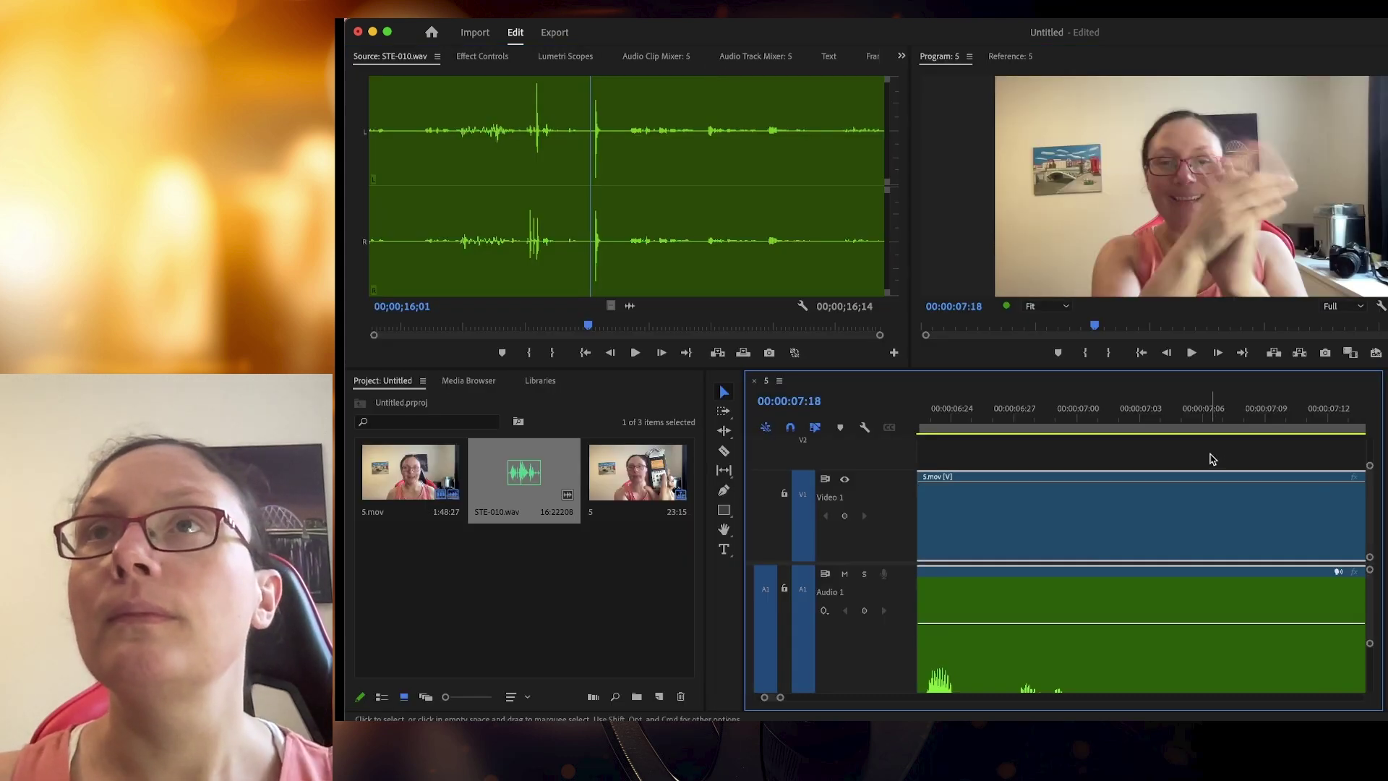
{"action": "key", "text": "space"}
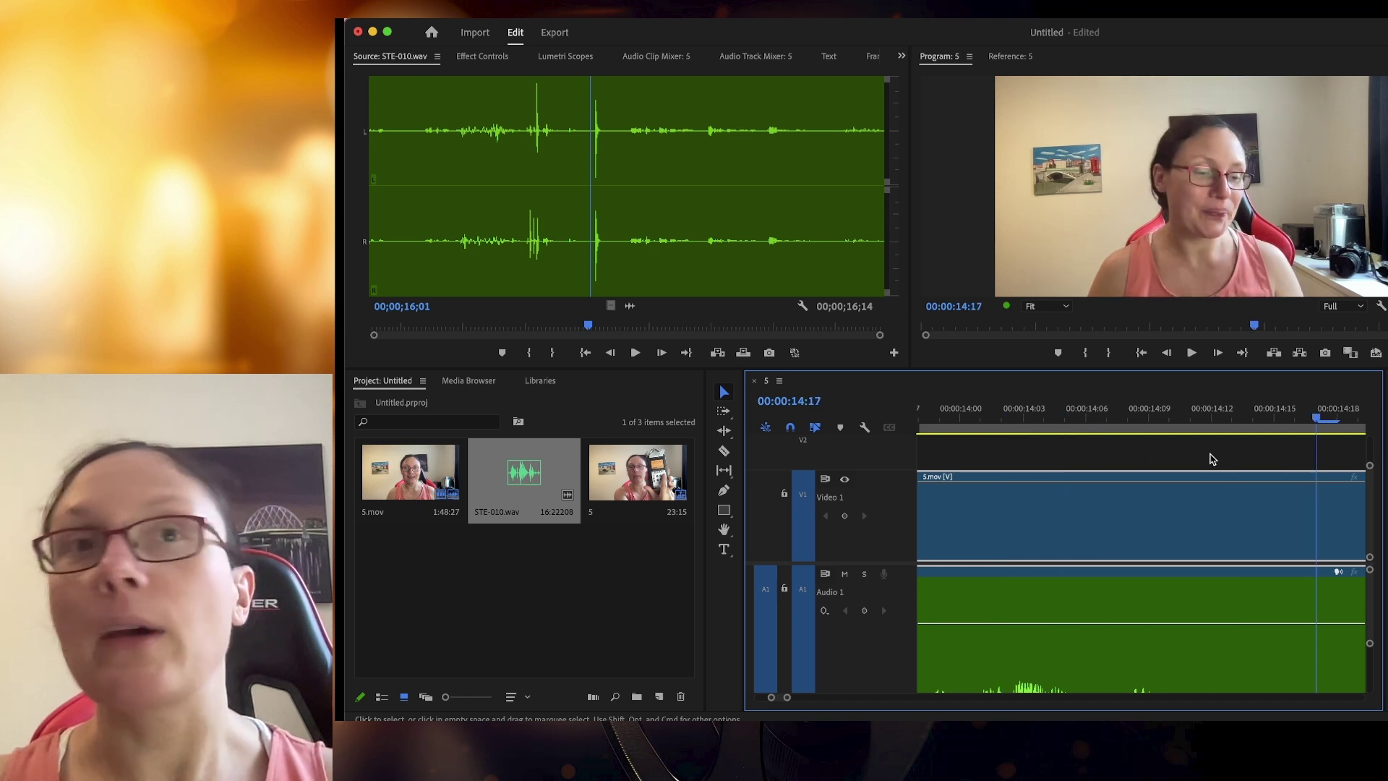
{"action": "scroll", "coordinate": [878, 646], "scroll_direction": "down", "scroll_amount": 5}
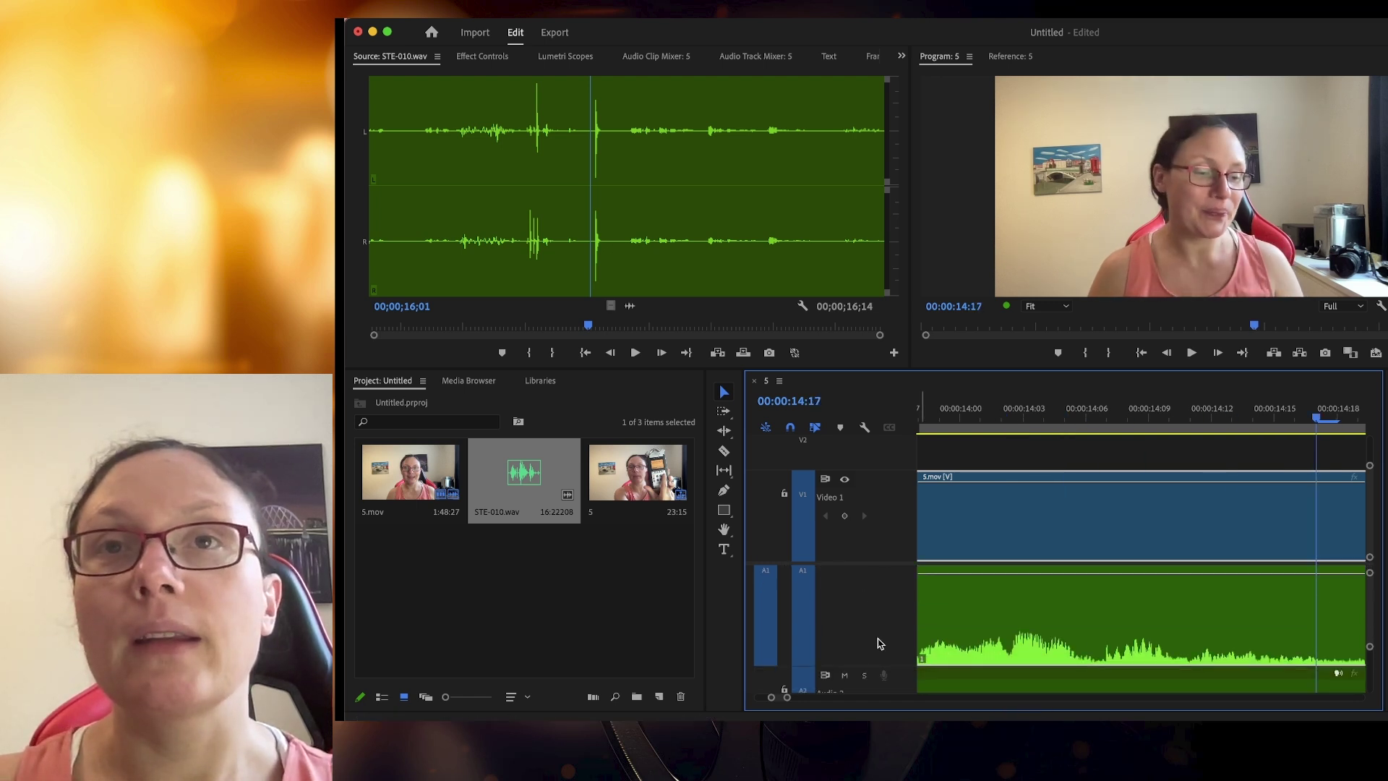
{"action": "scroll", "coordinate": [879, 645], "scroll_direction": "up", "scroll_amount": 3}
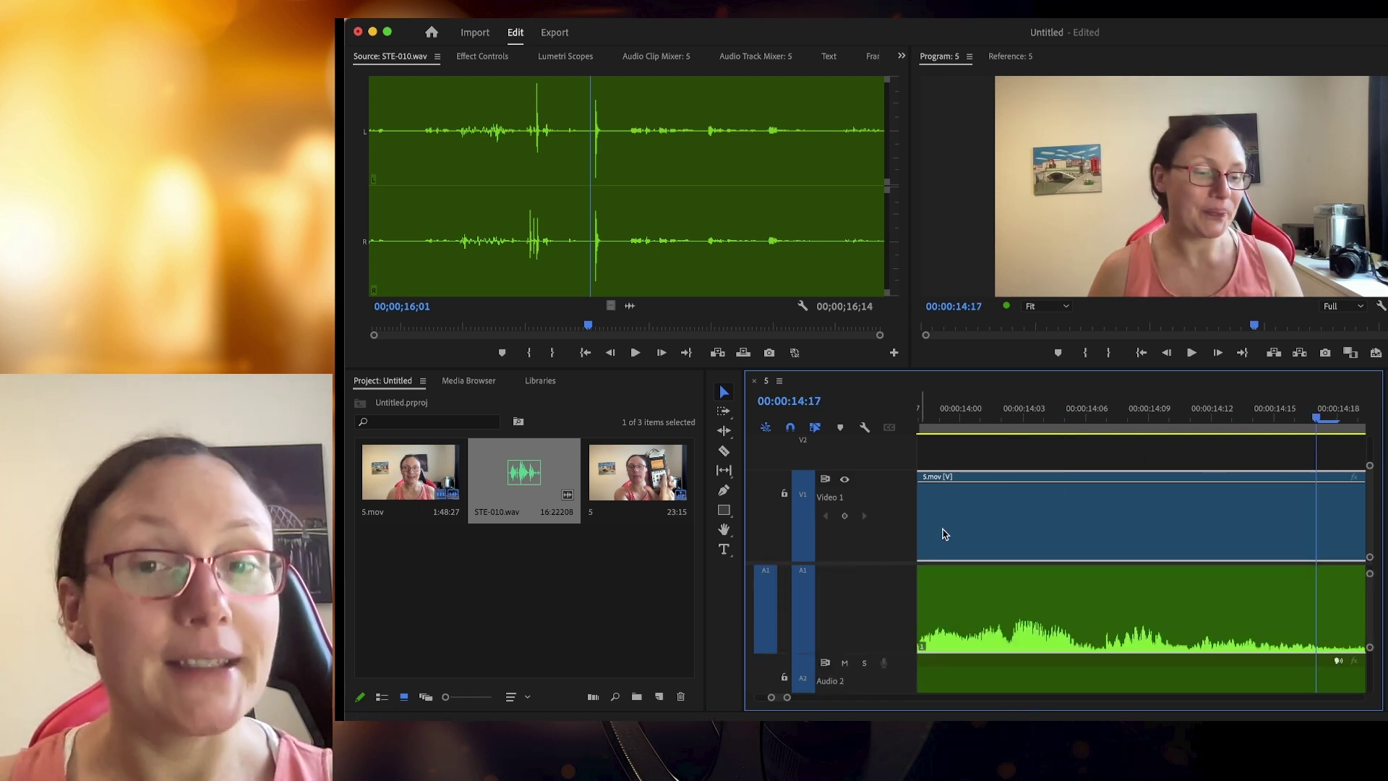